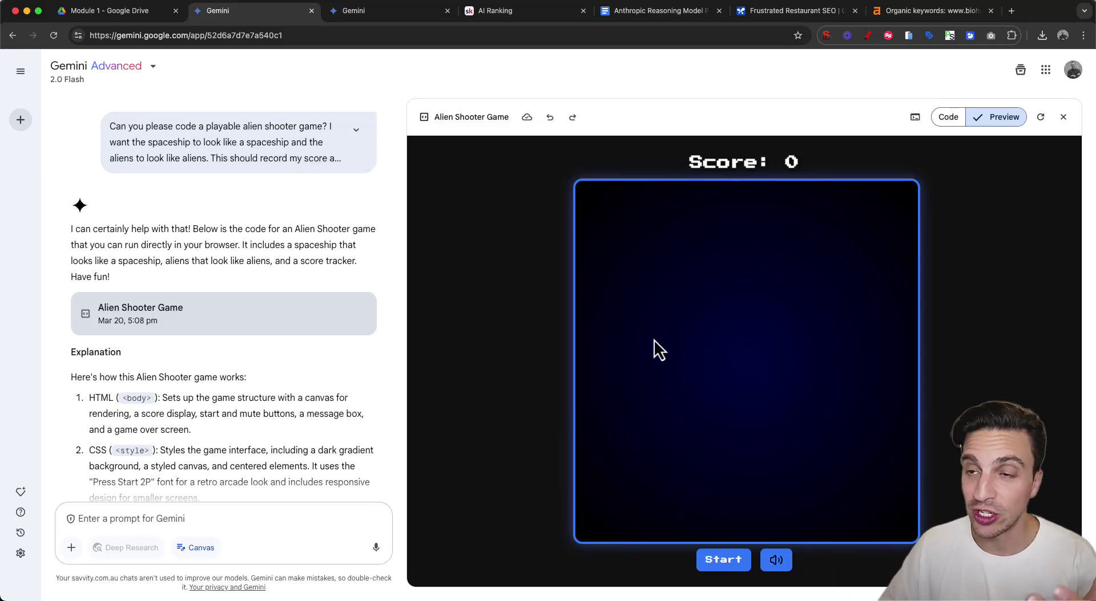
Step: Start the Alien Shooter game, glance at AI Ranking, then return to the Local SEO Gemini chat
{"action": "left_click", "coordinate": [723, 560]}
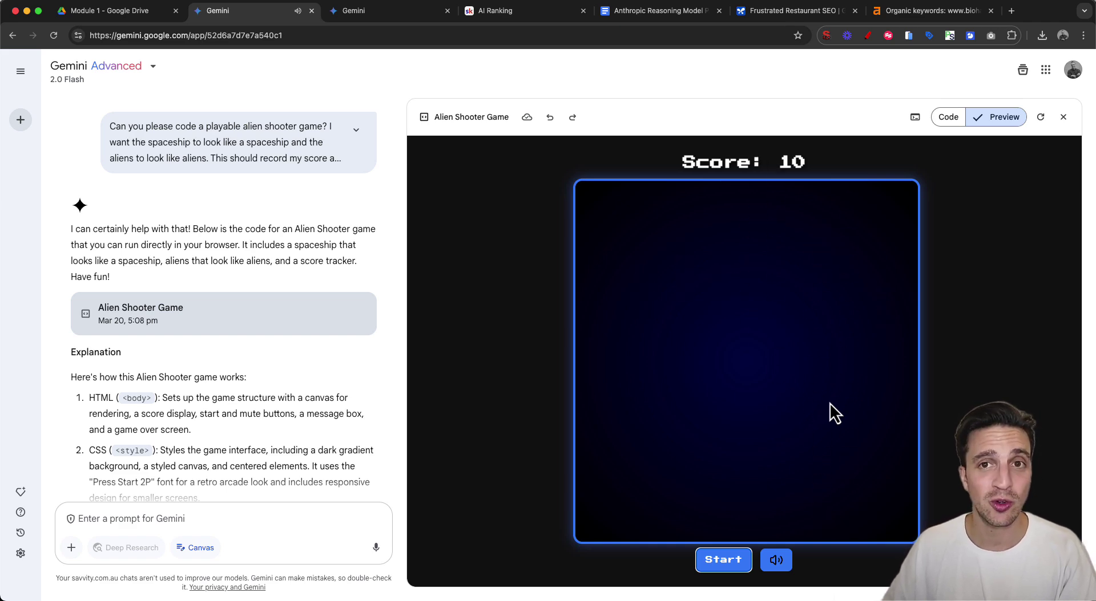
{"action": "left_click", "coordinate": [394, 12]}
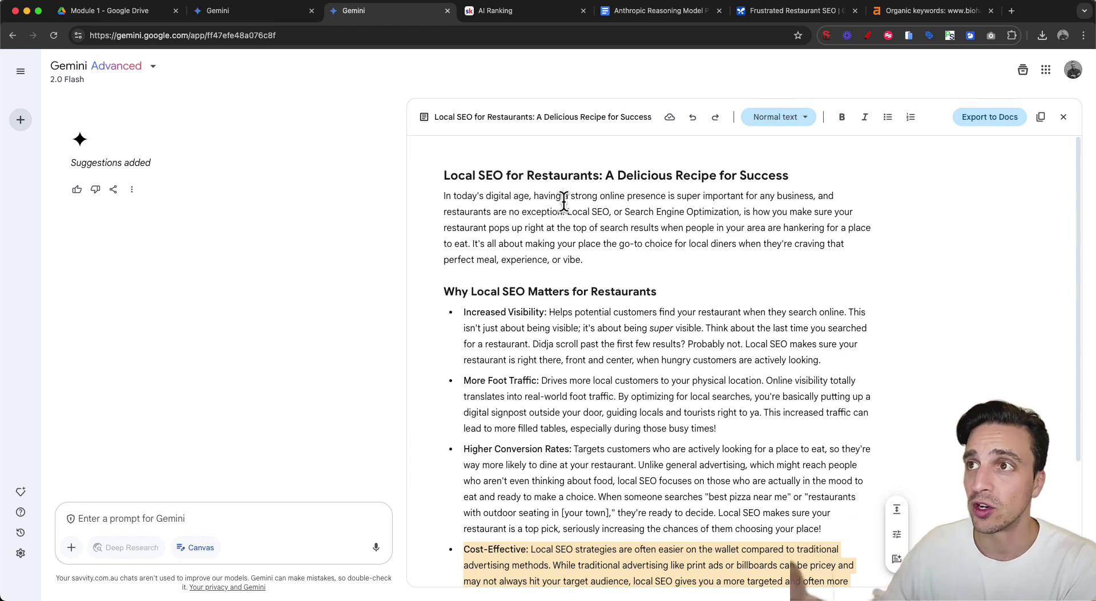
{"action": "left_click", "coordinate": [512, 9]}
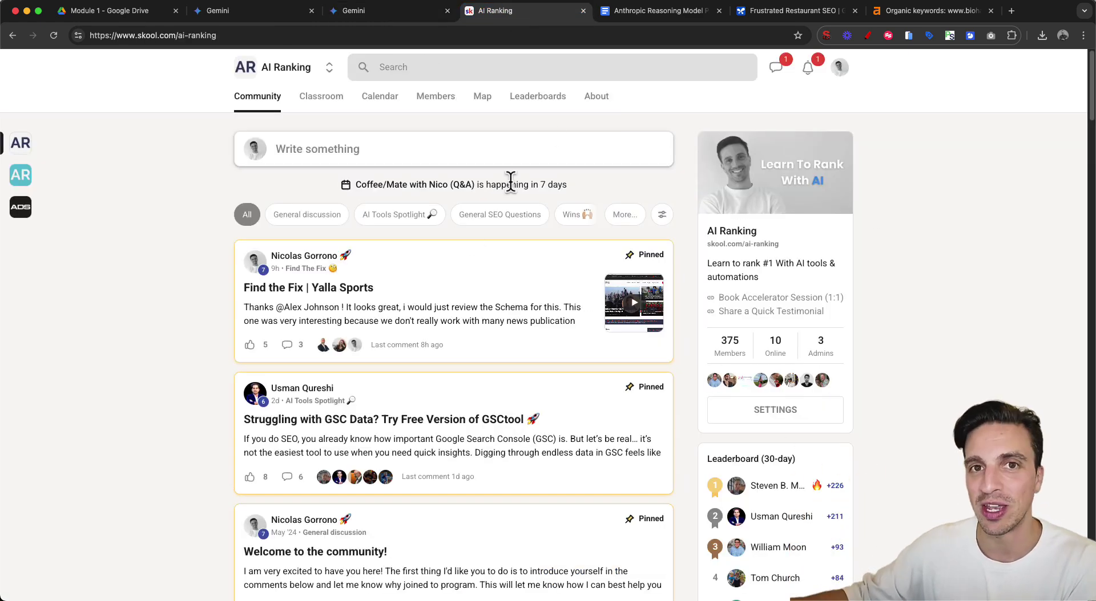
{"action": "left_click", "coordinate": [331, 14]}
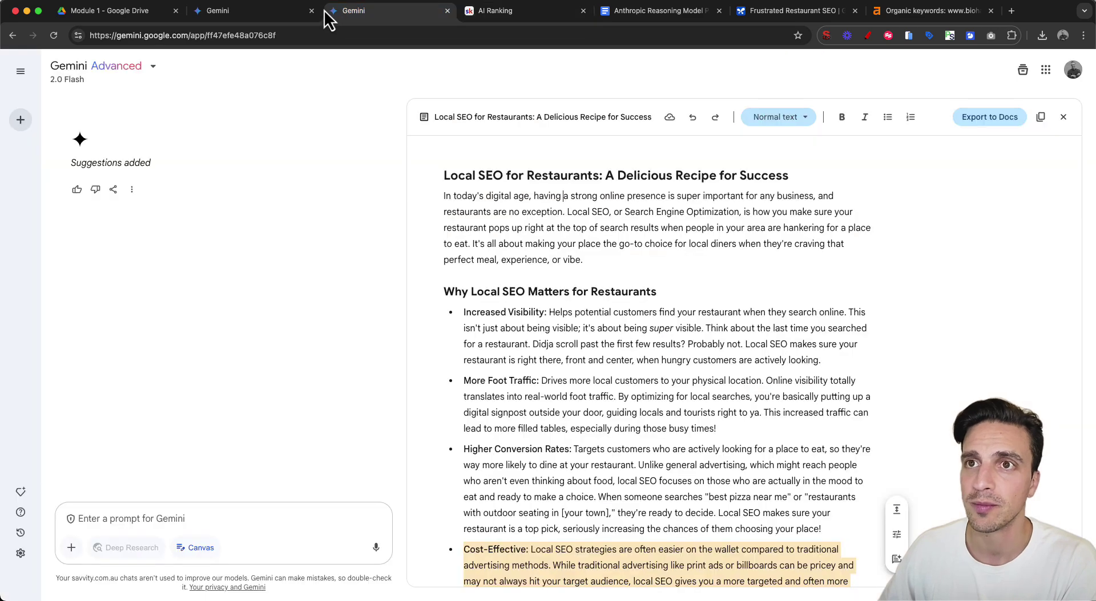
Step: Open a new chat, try the 2.0 Flash Thinking model, then settle back on 2.0 Flash
{"action": "left_click", "coordinate": [21, 71]}
{"action": "left_click", "coordinate": [64, 120]}
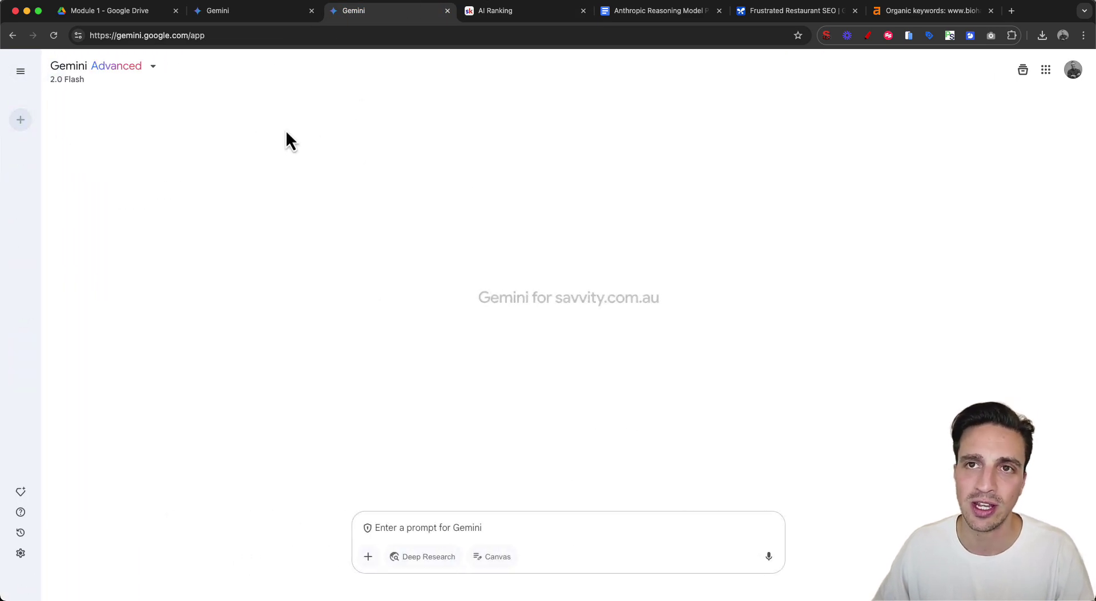
{"action": "left_click", "coordinate": [141, 80]}
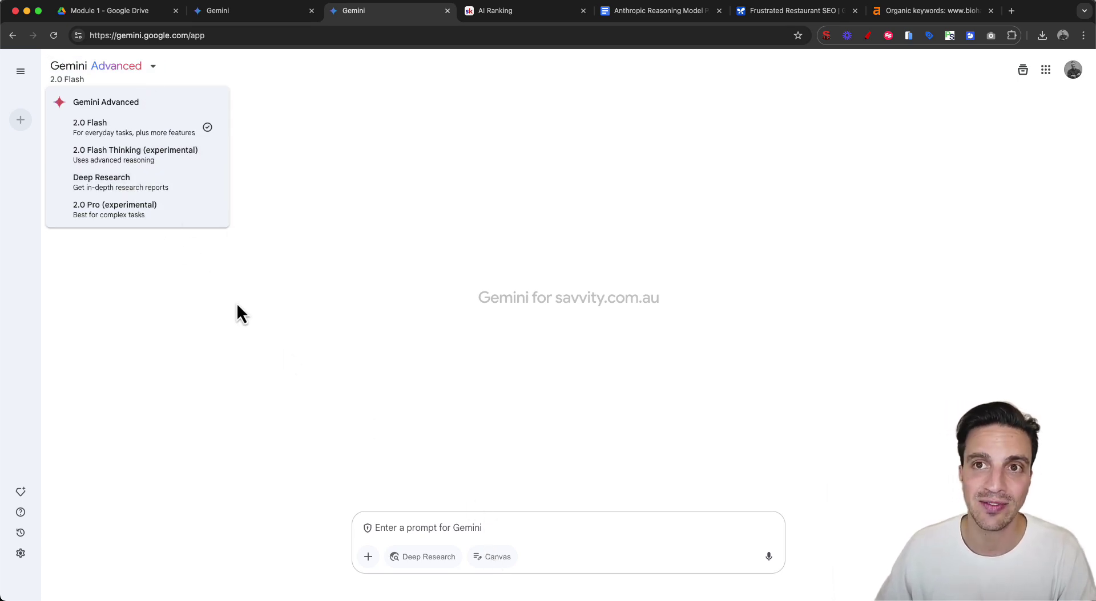
{"action": "left_click", "coordinate": [138, 132]}
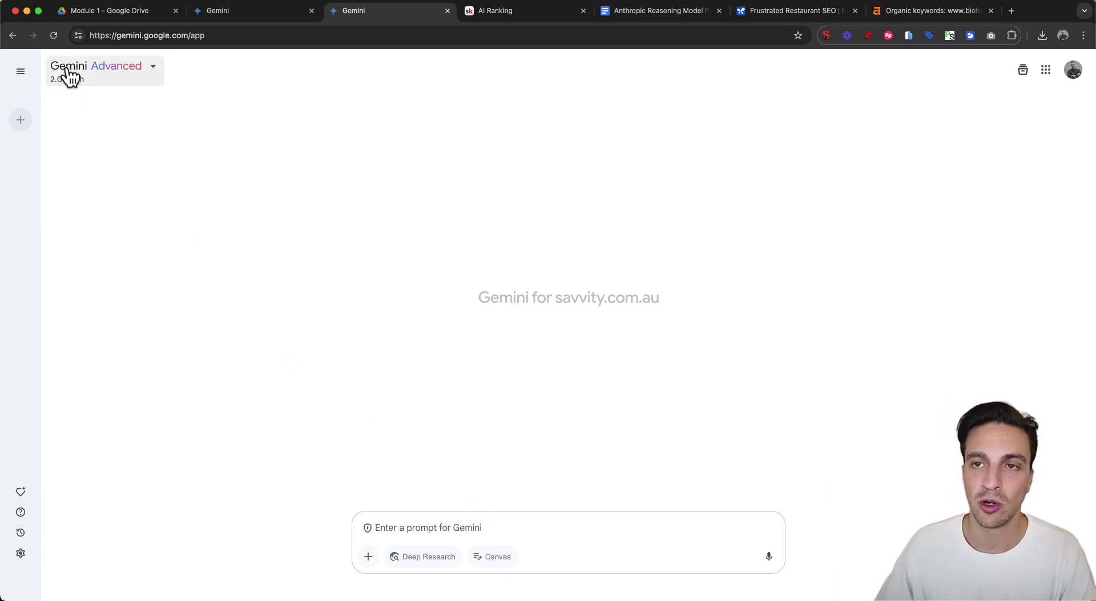
{"action": "left_click", "coordinate": [129, 76]}
{"action": "left_click", "coordinate": [149, 160]}
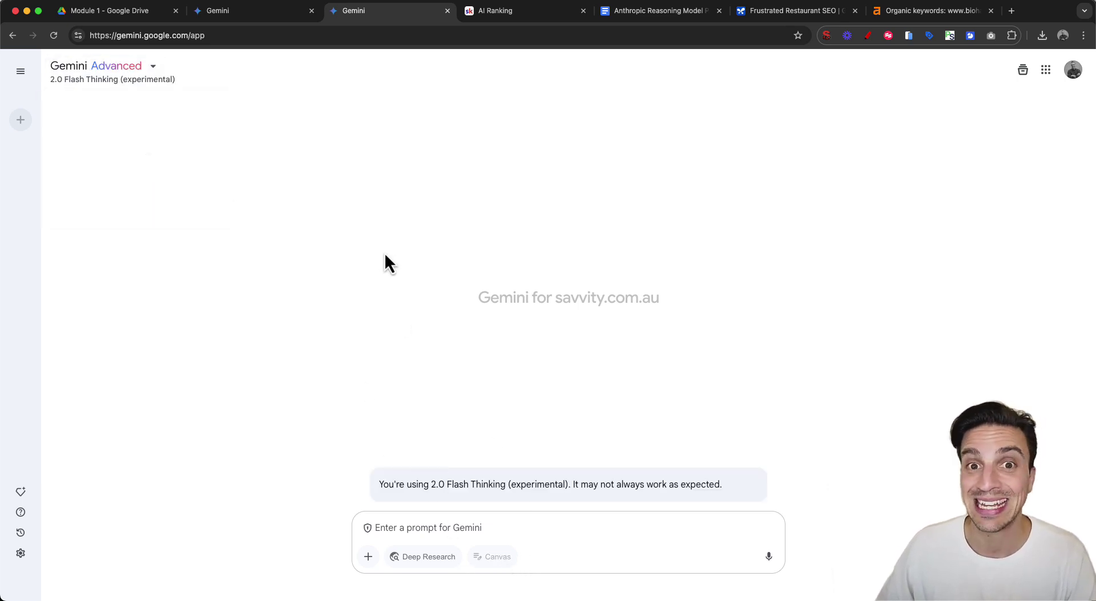
{"action": "left_click", "coordinate": [143, 85]}
{"action": "left_click", "coordinate": [147, 127]}
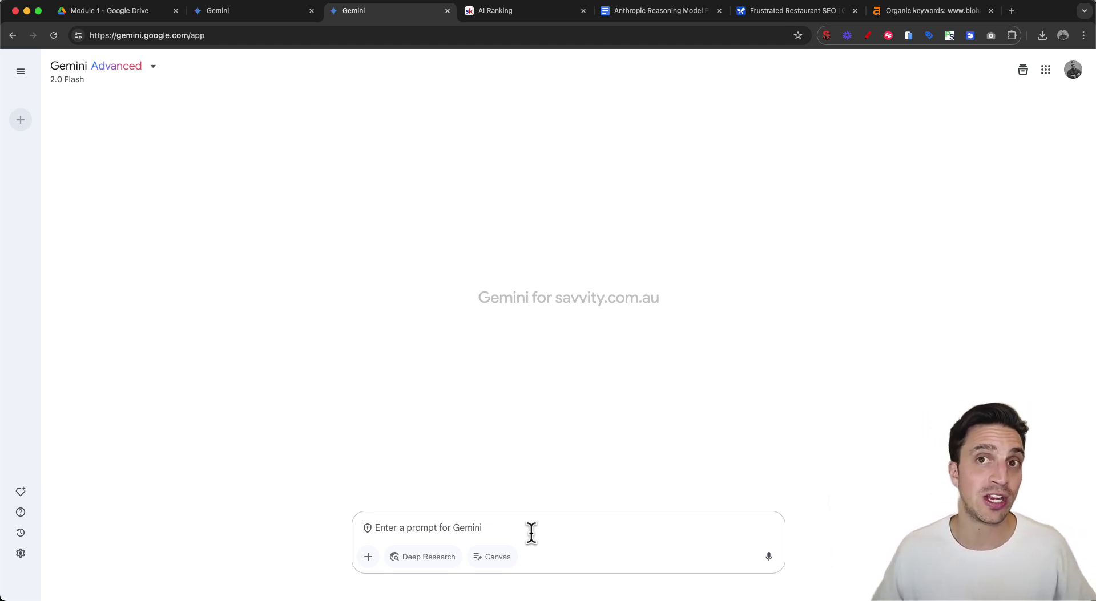
Step: With Canvas on, ask Gemini for a blog post about the best way to prompt Gemini 2.0 Flash
{"action": "type", "text": "help me wrtie a blgo psot about the bstway to prompt gemini 2.0 flash"}
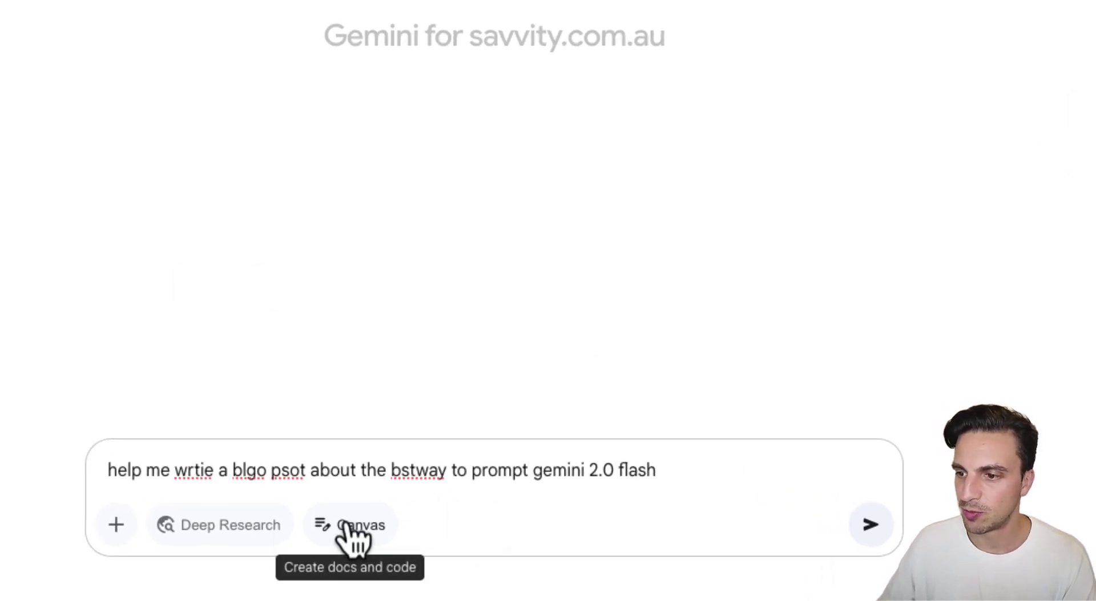
{"action": "left_click", "coordinate": [348, 526]}
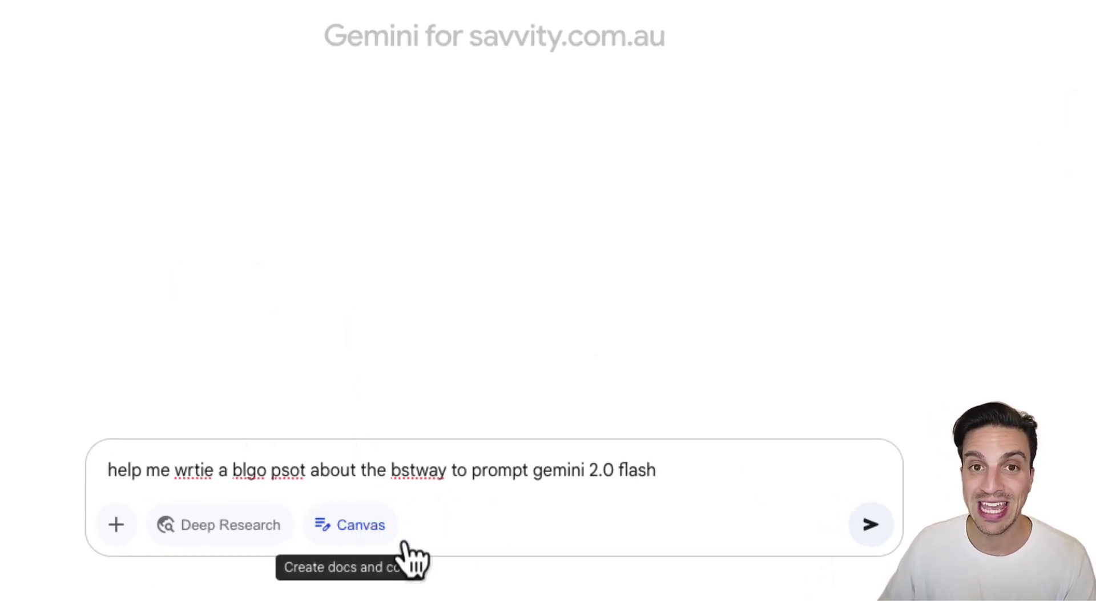
{"action": "left_click", "coordinate": [869, 525]}
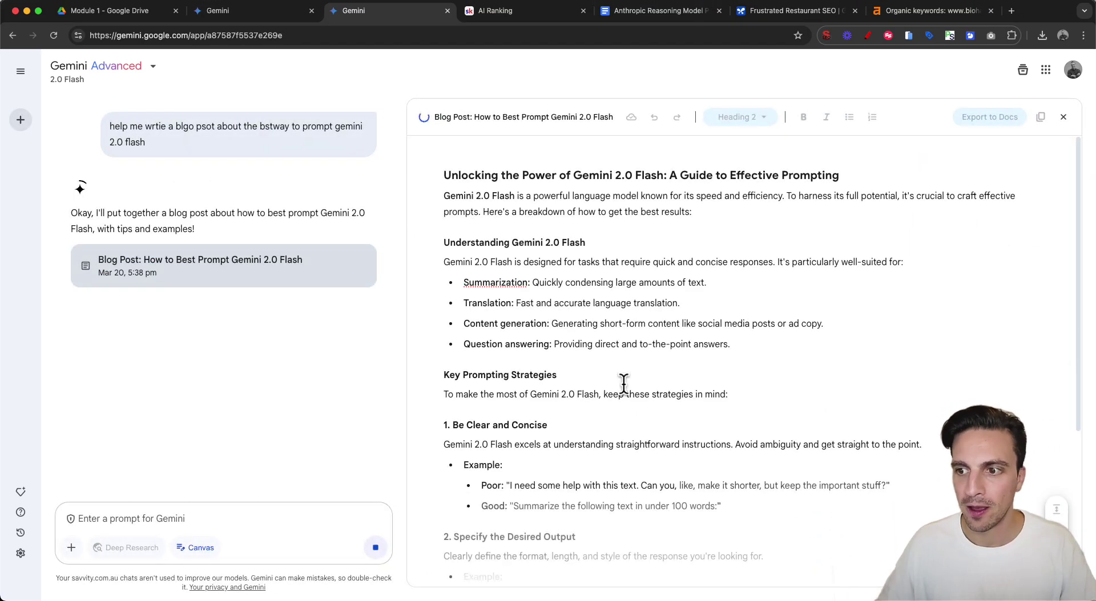
{"action": "scroll", "coordinate": [721, 278], "scroll_direction": "down", "scroll_amount": 2}
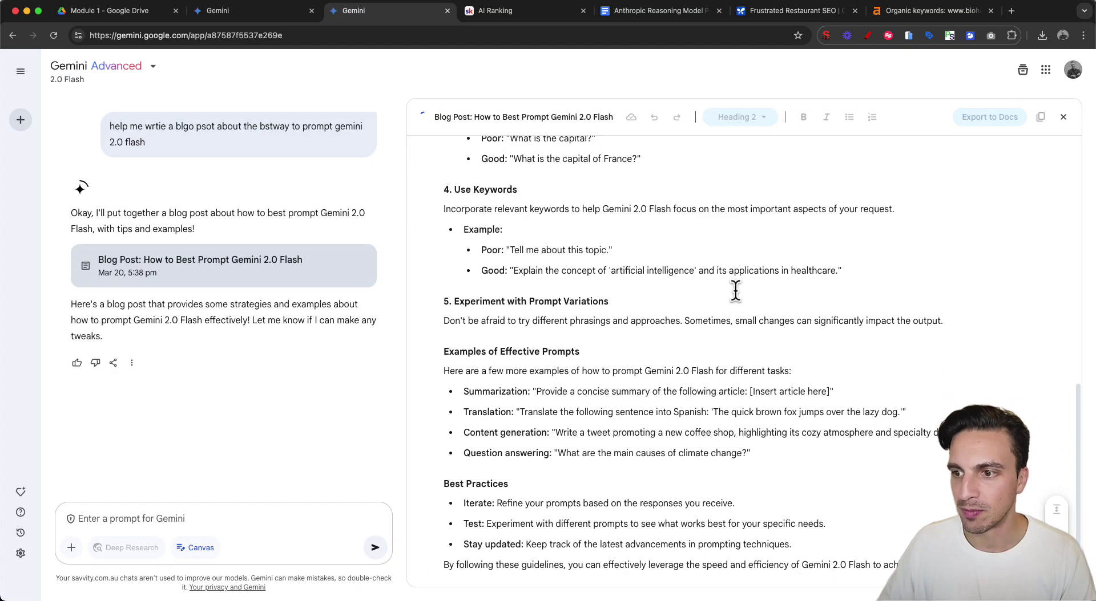
{"action": "scroll", "coordinate": [741, 299], "scroll_direction": "up", "scroll_amount": 15}
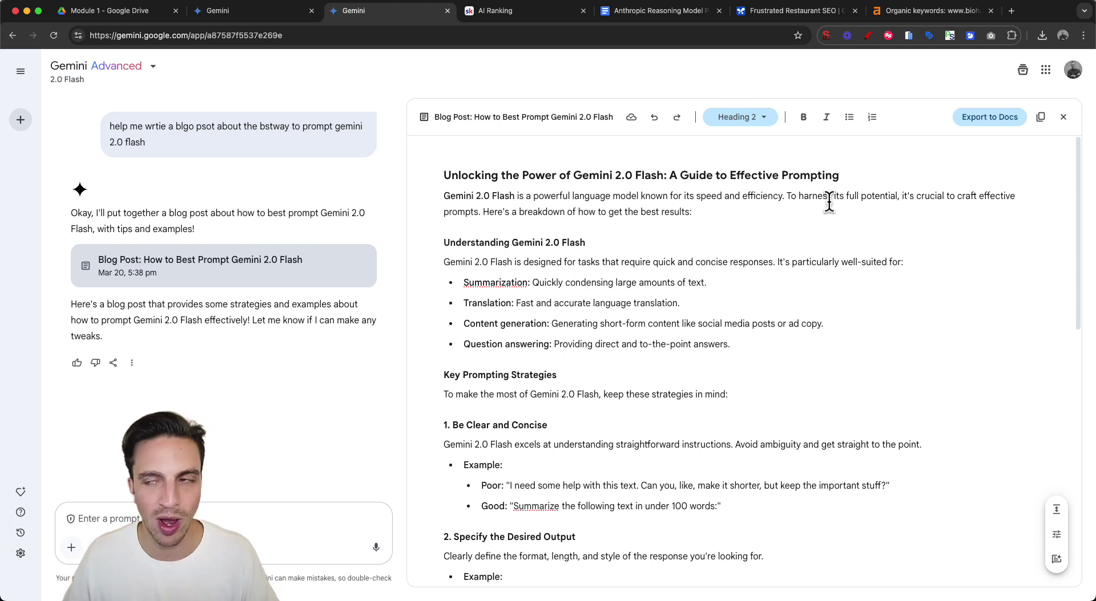
Step: Set the blog post title to Heading 1
{"action": "triple_click", "coordinate": [481, 180]}
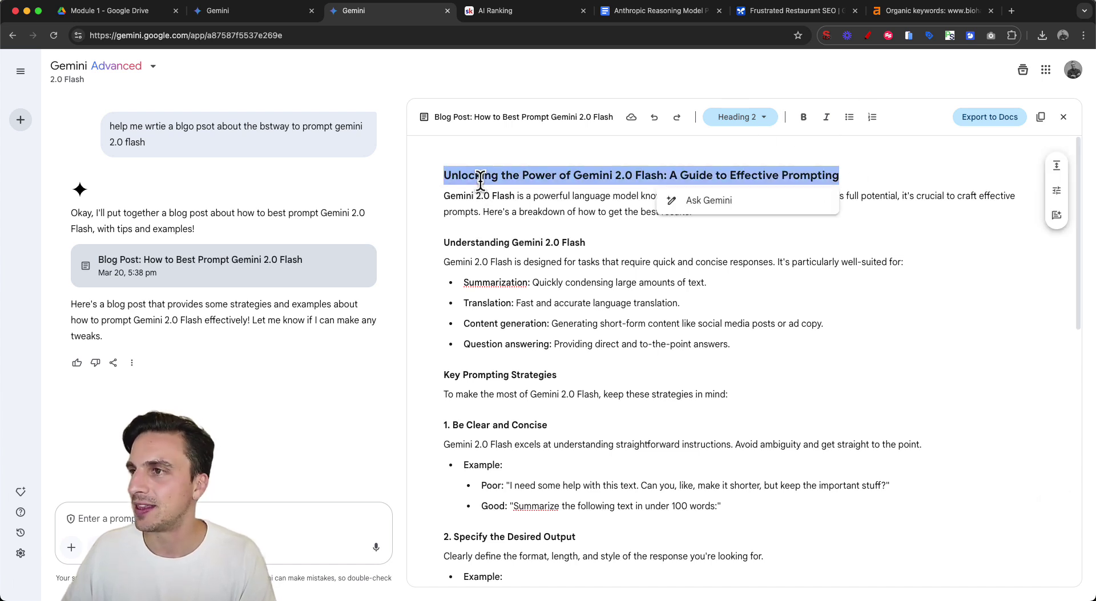
{"action": "left_click", "coordinate": [494, 211]}
{"action": "triple_click", "coordinate": [519, 177]}
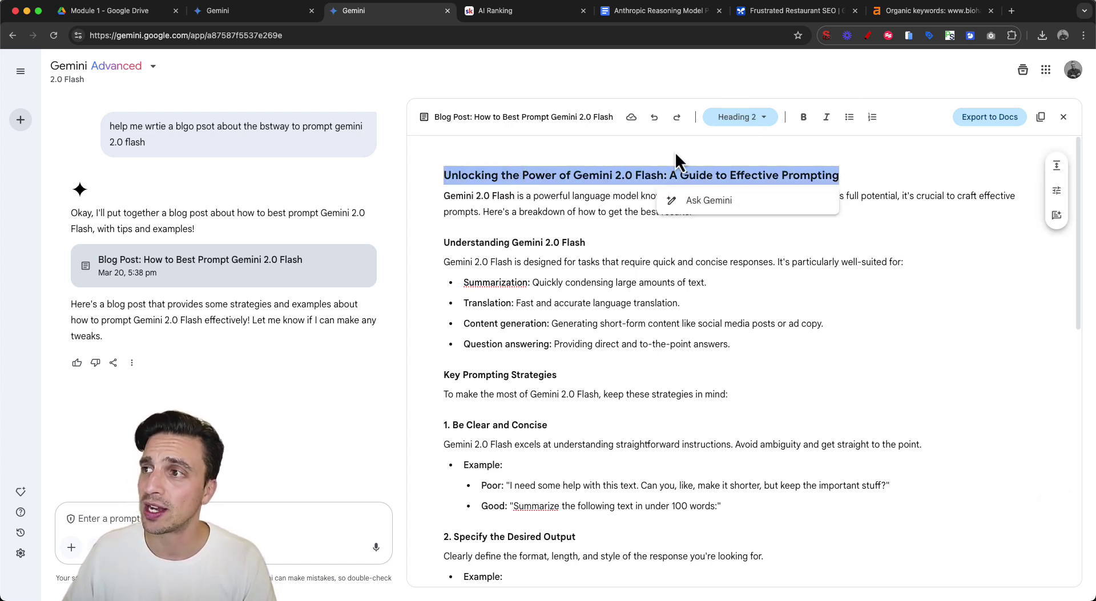
{"action": "left_click", "coordinate": [738, 118]}
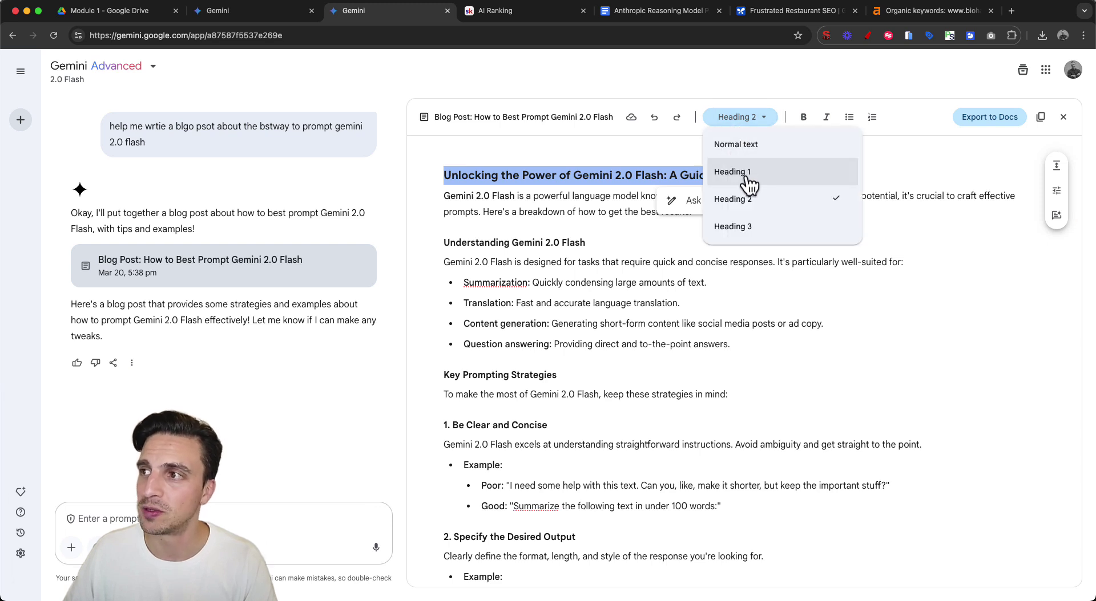
{"action": "left_click", "coordinate": [744, 175]}
Step: Set the 'Understanding Gemini 2.0 Flash' heading to Heading 2
{"action": "left_click_drag", "start_coordinate": [663, 262], "coordinate": [658, 263]}
{"action": "triple_click", "coordinate": [571, 242]}
{"action": "left_click", "coordinate": [762, 118]}
{"action": "left_click", "coordinate": [763, 204]}
{"action": "left_click", "coordinate": [740, 327]}
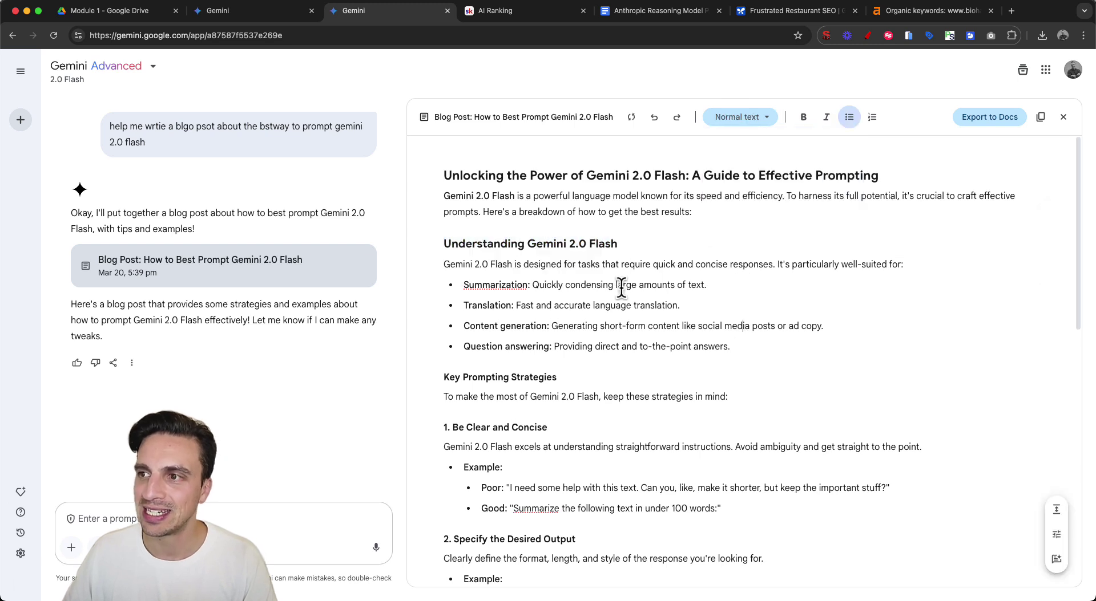
Step: Ask Gemini 'what is gemini 2.0 flash?' about the Understanding Gemini 2.0 Flash heading
{"action": "triple_click", "coordinate": [564, 246]}
{"action": "left_click", "coordinate": [558, 269]}
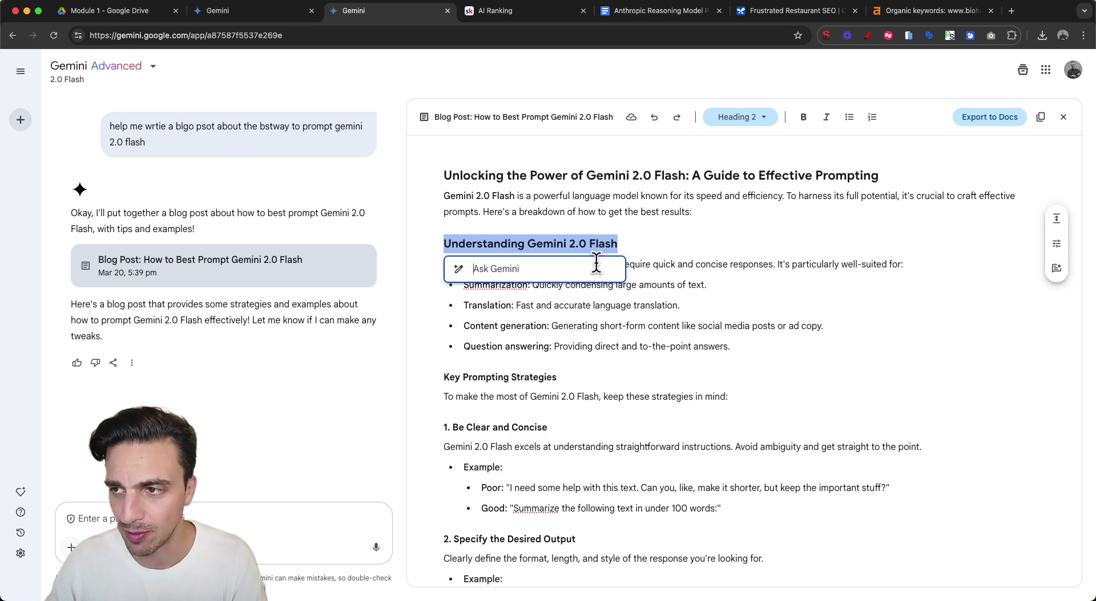
{"action": "type", "text": "what is gemini 2.0 flash?"}
{"action": "key", "text": "Return"}
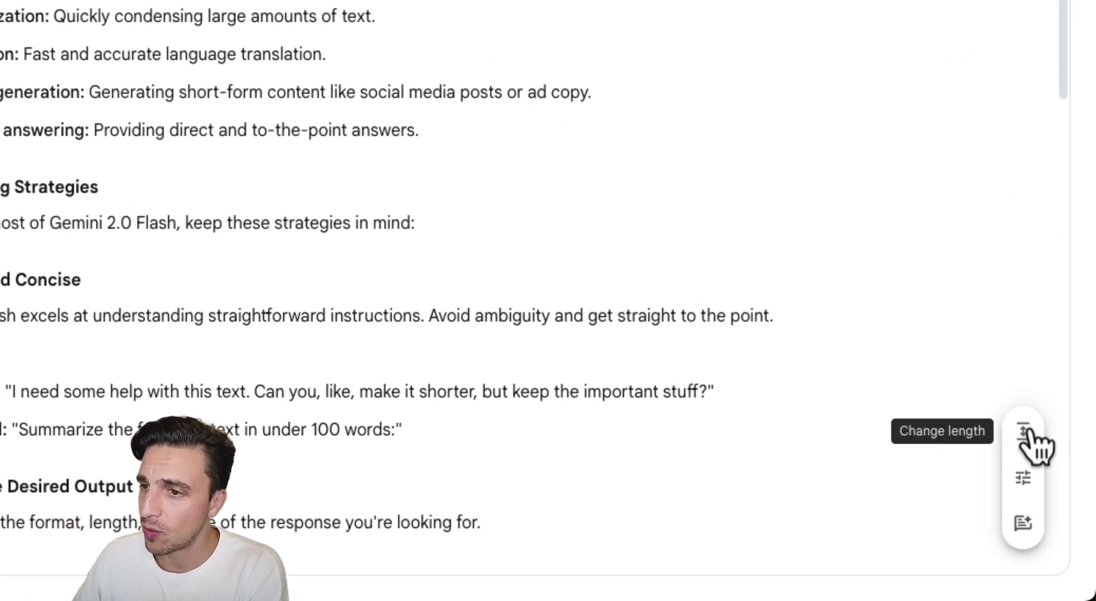
Step: Lengthen the blog post to the longest setting and scroll through the result
{"action": "left_click", "coordinate": [1025, 432]}
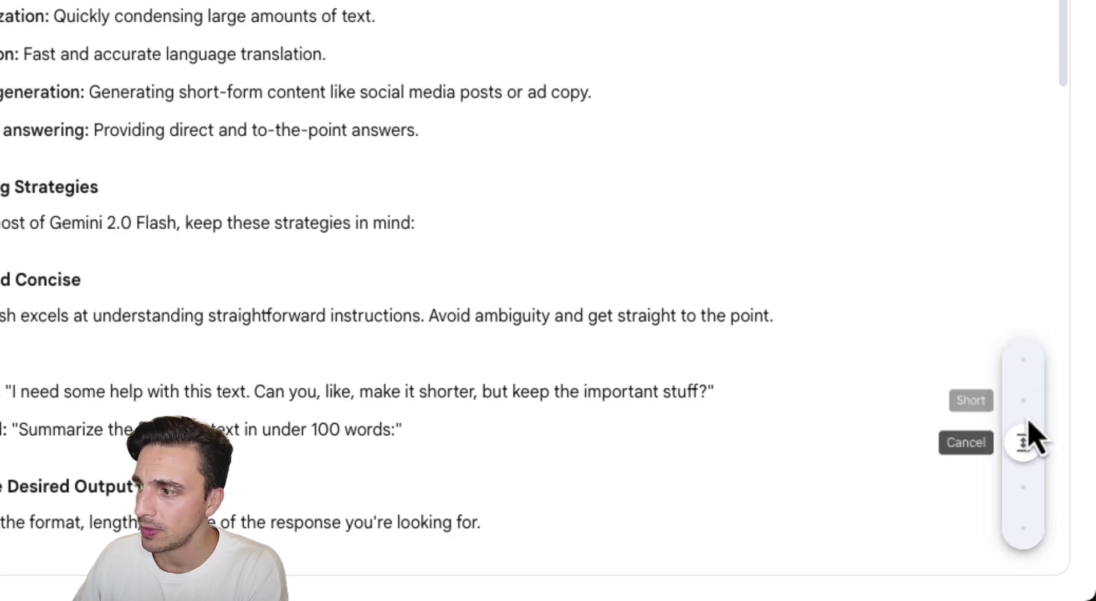
{"action": "left_click", "coordinate": [1022, 486]}
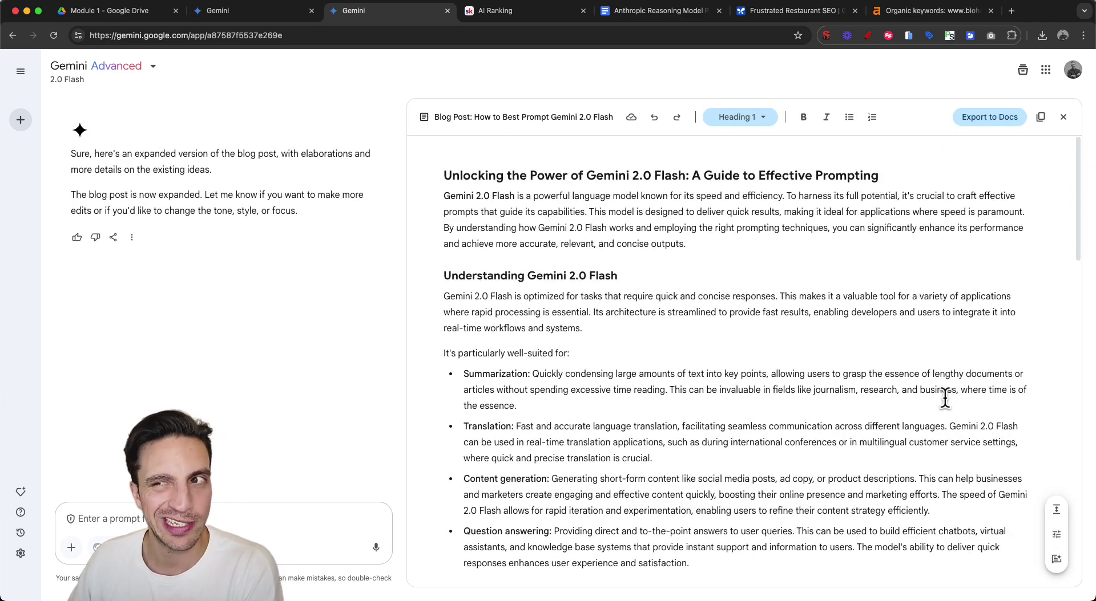
{"action": "scroll", "coordinate": [944, 397], "scroll_direction": "down", "scroll_amount": 5}
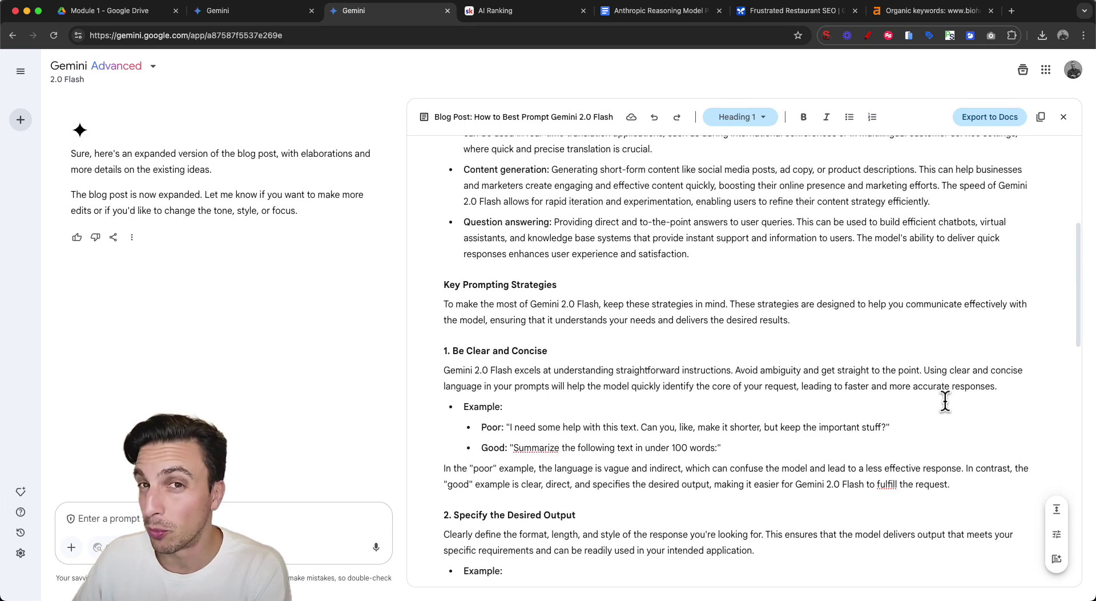
{"action": "scroll", "coordinate": [941, 394], "scroll_direction": "down", "scroll_amount": 2}
Step: Leave the tone unchanged and request suggested edits on the post
{"action": "left_click", "coordinate": [1055, 538]}
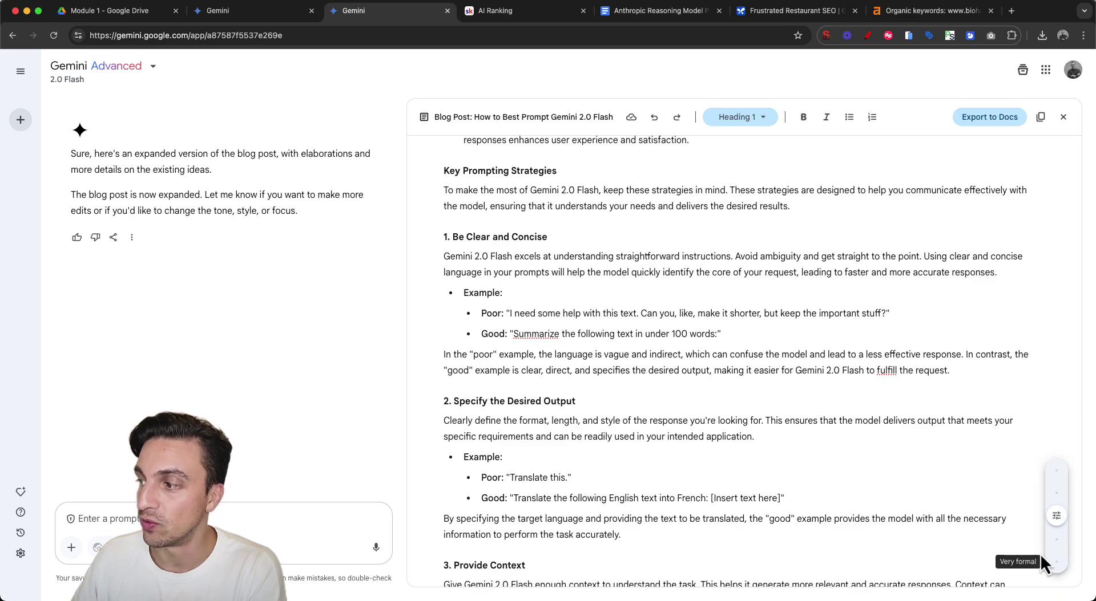
{"action": "left_click", "coordinate": [1054, 520]}
{"action": "left_click", "coordinate": [1060, 561]}
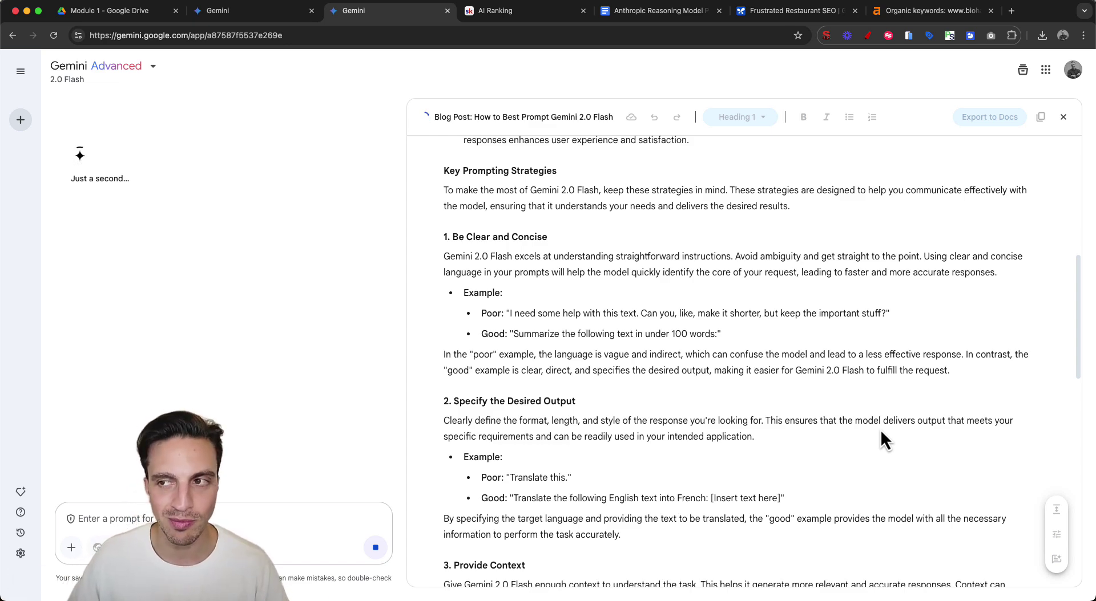
Step: Review the edit suggestions and dismiss the 'Add a brief introduction' card
{"action": "scroll", "coordinate": [882, 439], "scroll_direction": "up", "scroll_amount": 5}
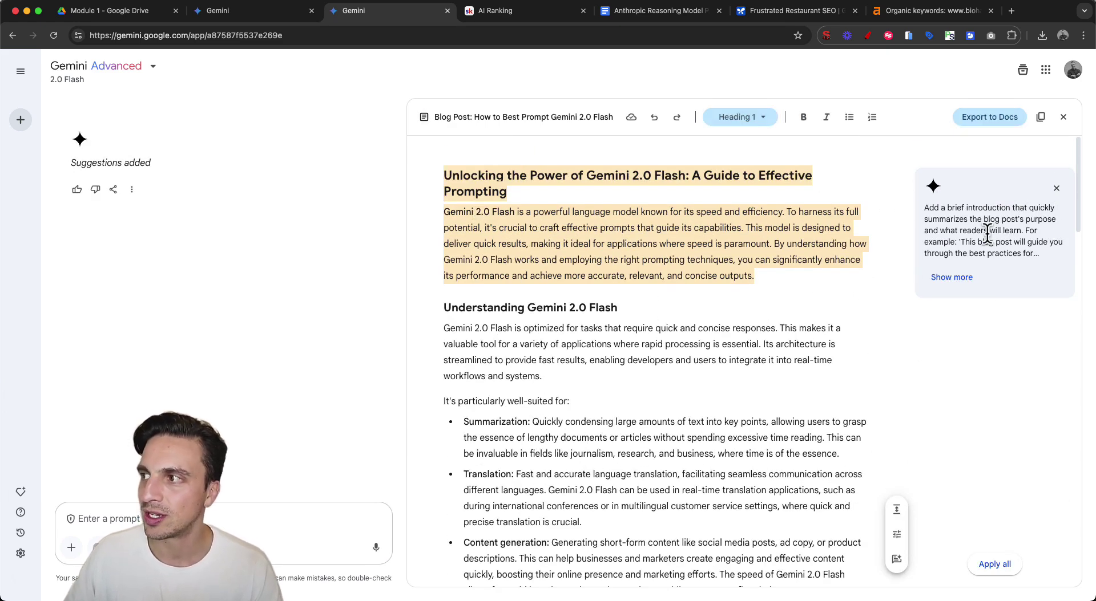
{"action": "scroll", "coordinate": [977, 251], "scroll_direction": "down", "scroll_amount": 20}
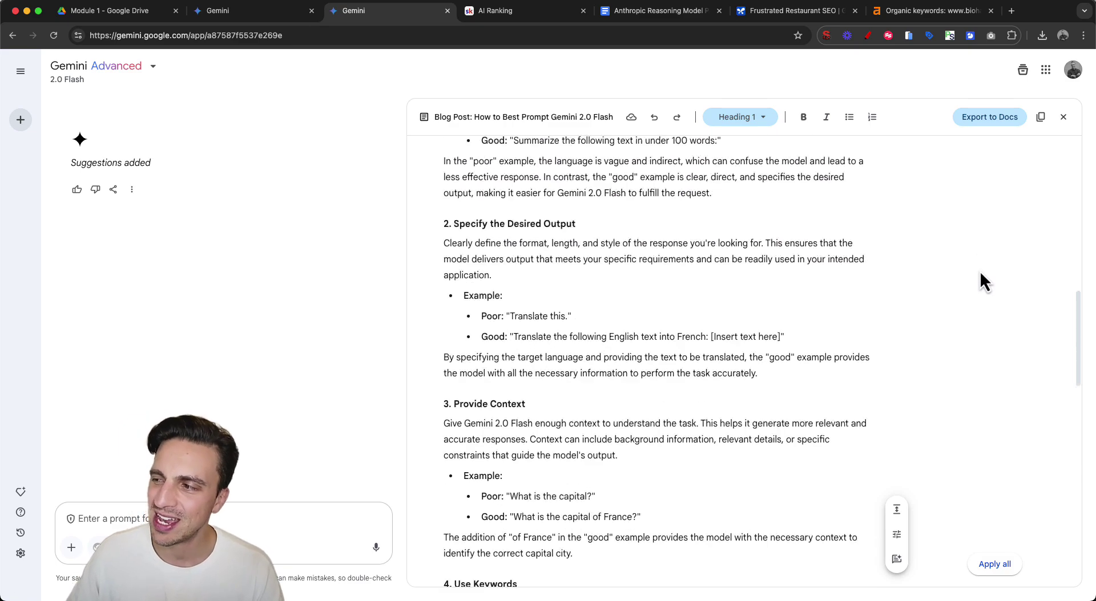
{"action": "scroll", "coordinate": [765, 376], "scroll_direction": "up", "scroll_amount": 20}
{"action": "left_click", "coordinate": [1056, 189]}
Step: Shorten the paragraph under 'Understanding Gemini 2.0 Flash' using the Short length option
{"action": "triple_click", "coordinate": [853, 234]}
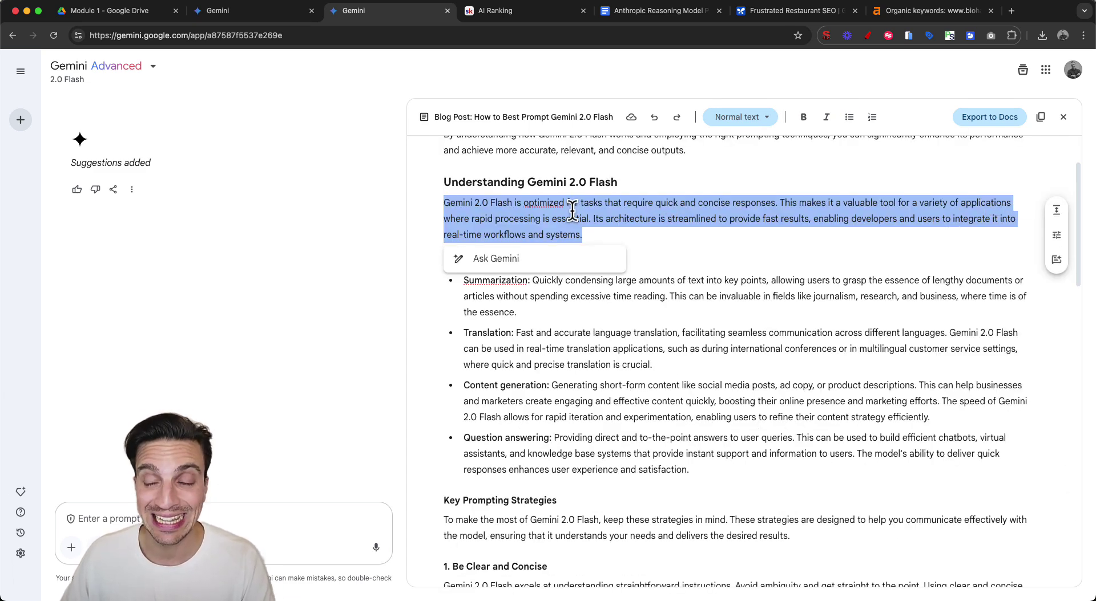
{"action": "left_click", "coordinate": [1055, 218]}
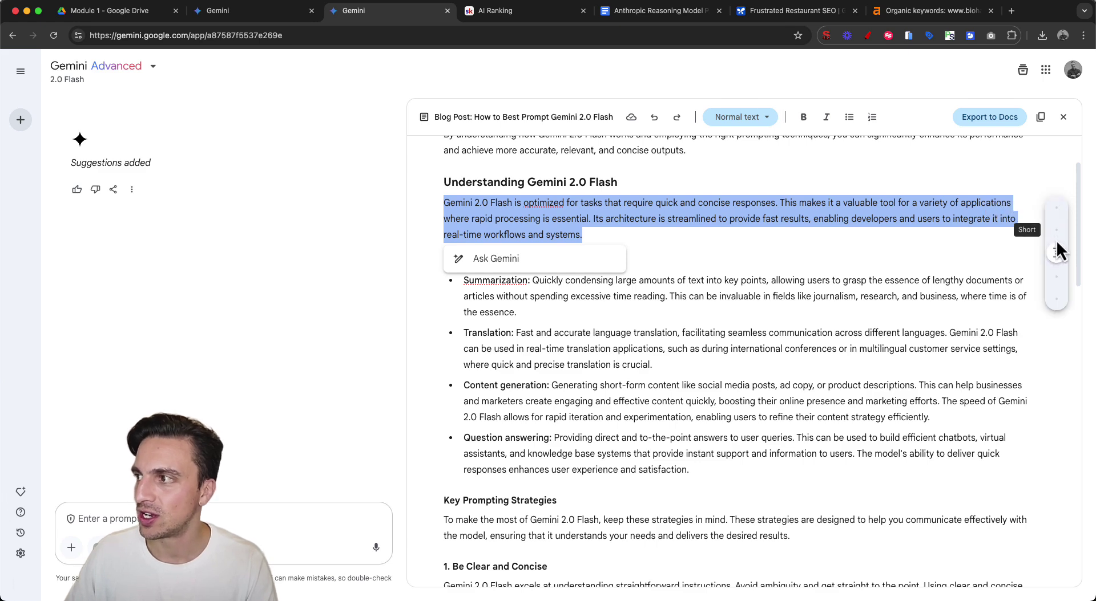
{"action": "left_click", "coordinate": [1053, 207]}
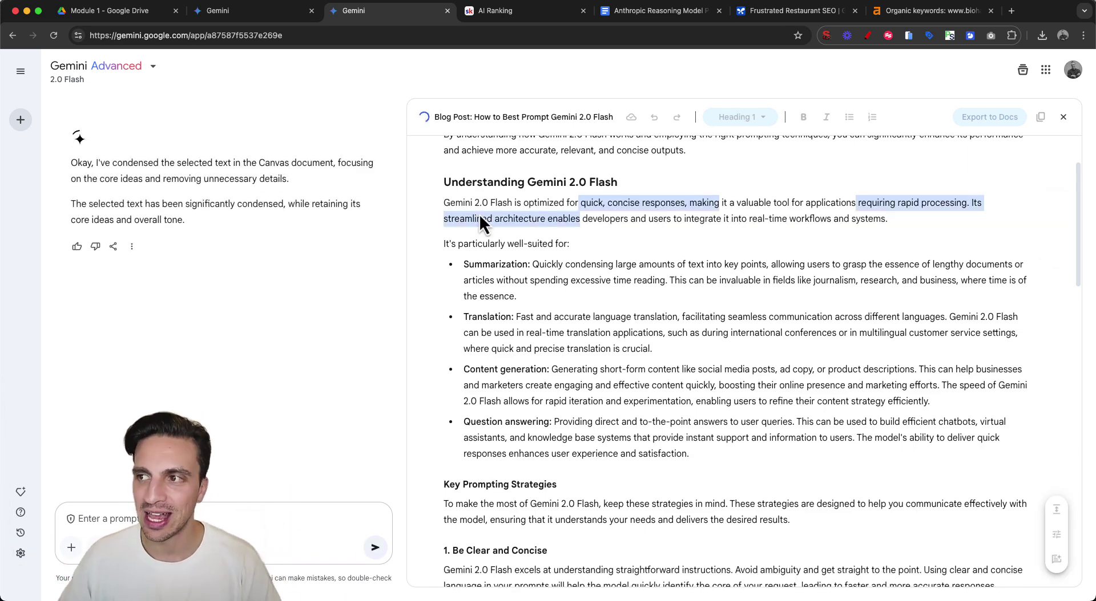
{"action": "scroll", "coordinate": [723, 254], "scroll_direction": "down", "scroll_amount": 15}
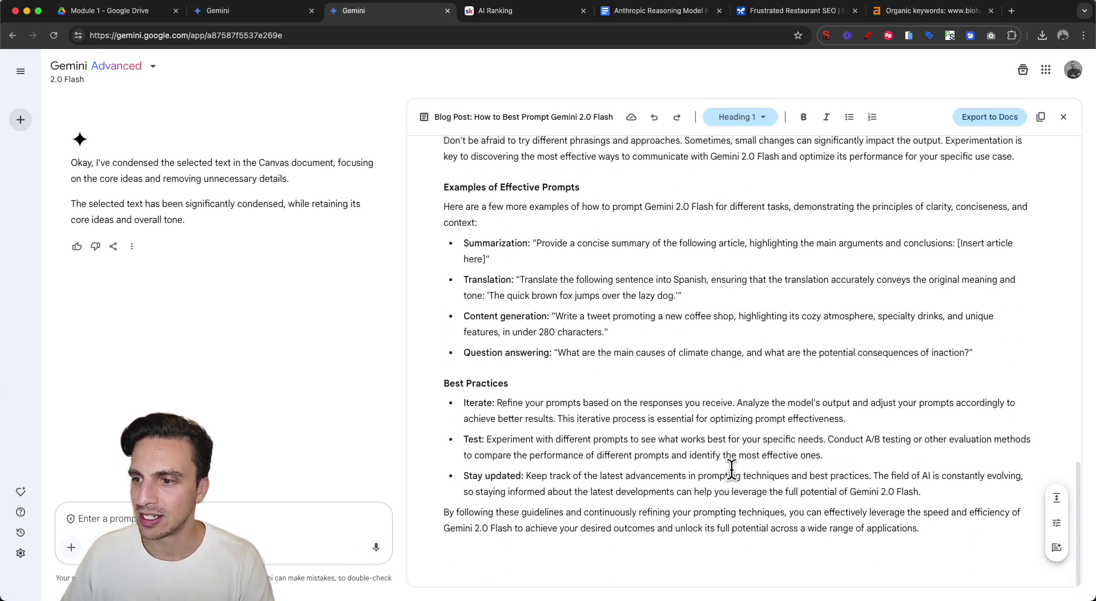
Step: Add a new line 'join ai ranking' after the conclusion paragraph
{"action": "left_click", "coordinate": [931, 528]}
{"action": "key", "text": "Return"}
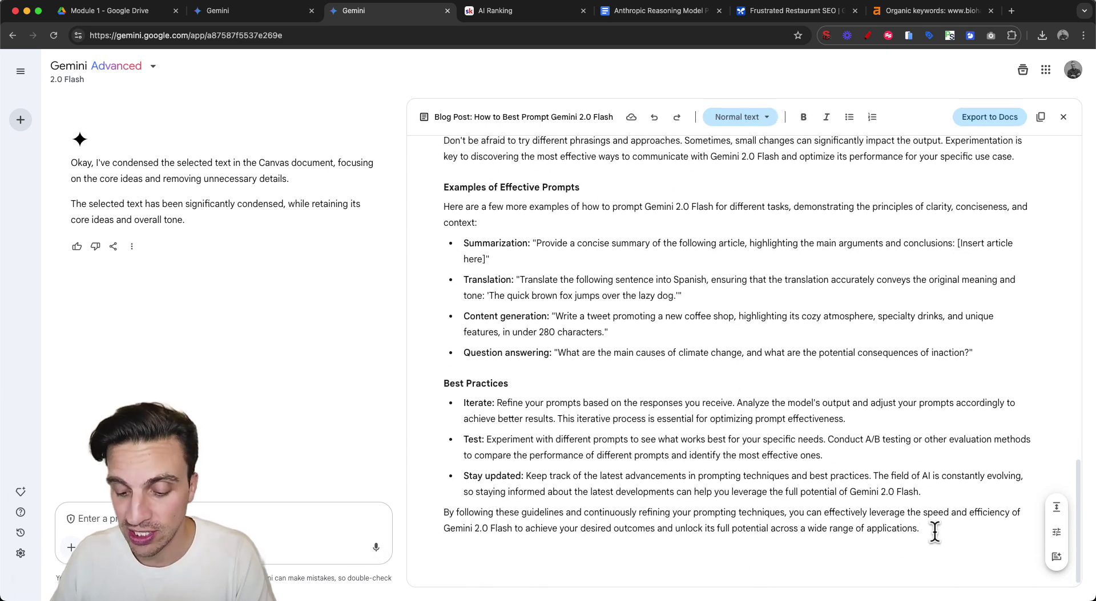
{"action": "type", "text": "join ai ranking"}
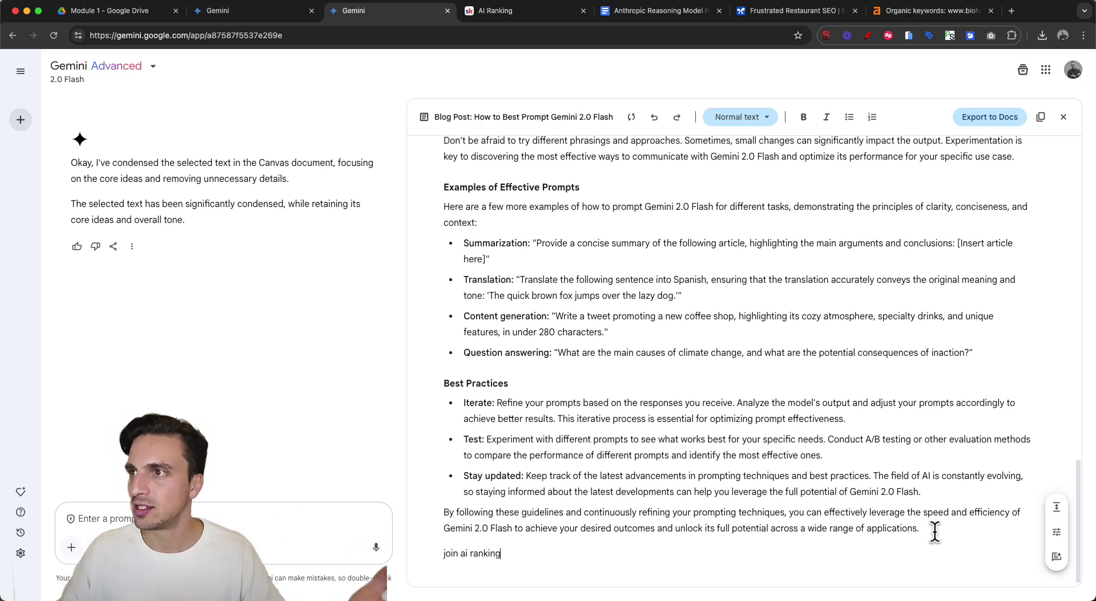
{"action": "scroll", "coordinate": [938, 359], "scroll_direction": "up", "scroll_amount": 5}
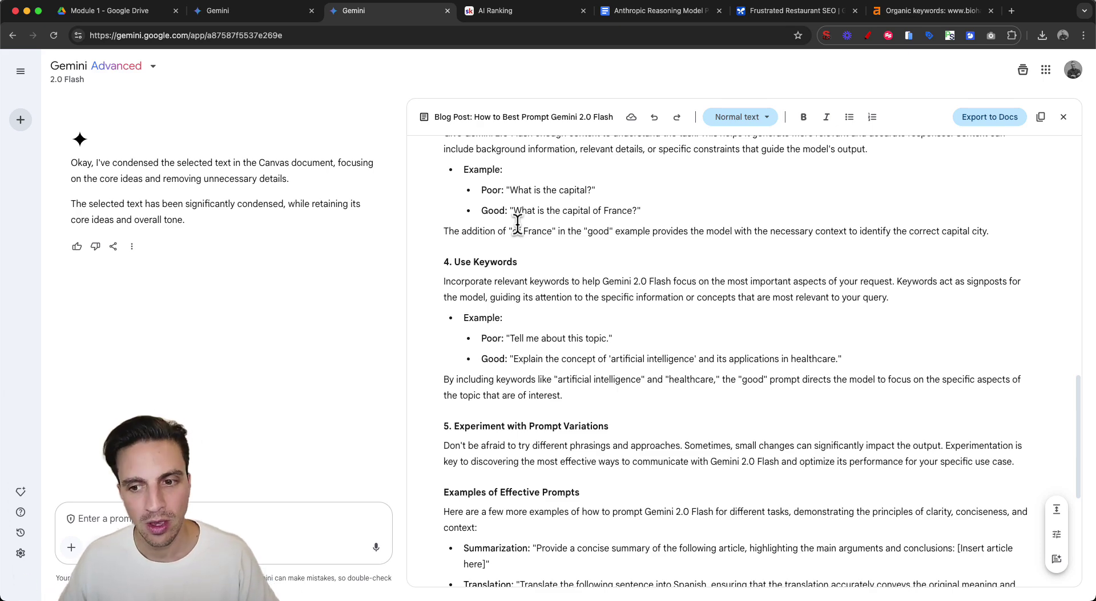
Step: Open a new chat and switch the model to Deep Research
{"action": "left_click", "coordinate": [20, 71]}
{"action": "left_click", "coordinate": [25, 119]}
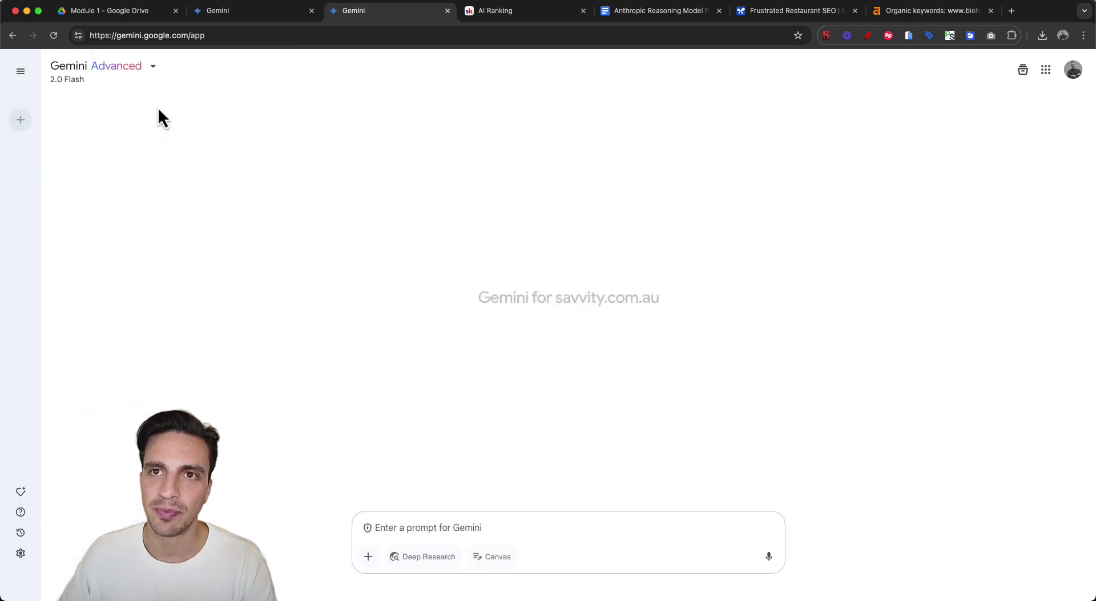
{"action": "left_click", "coordinate": [144, 88]}
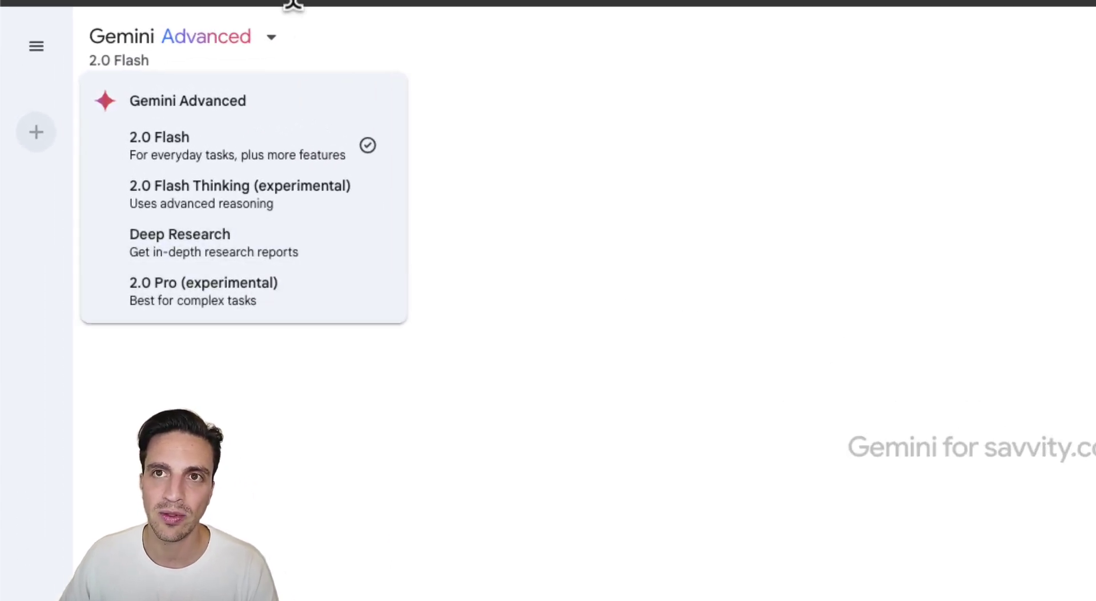
{"action": "left_click", "coordinate": [225, 254]}
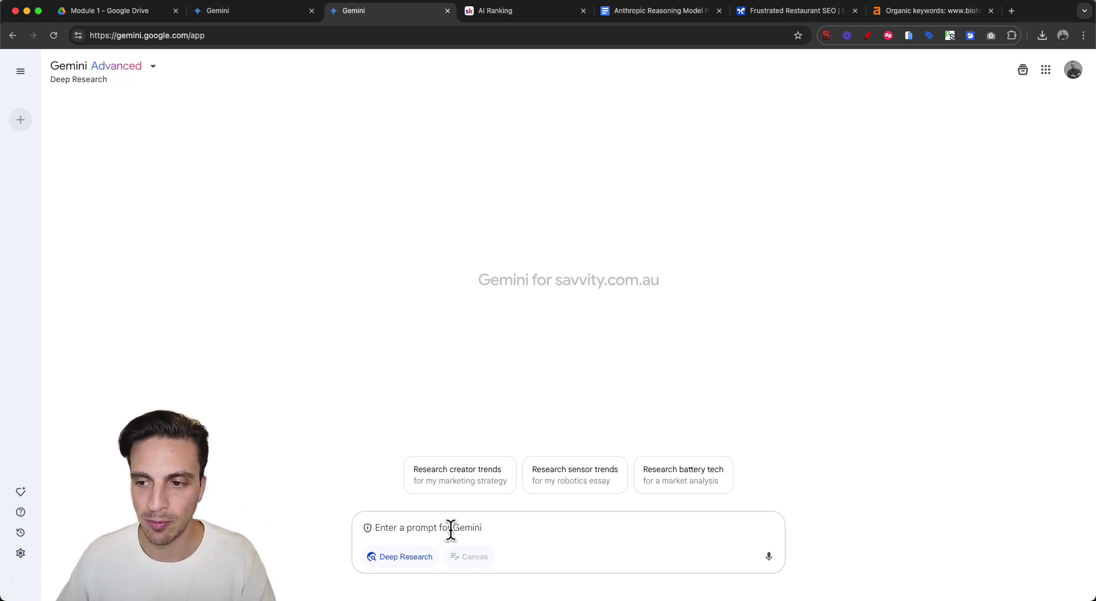
Step: Dictate and send a Deep Research request on the best ways to prompt Gemini 2.0 Flash
{"action": "key", "text": "alt+space"}
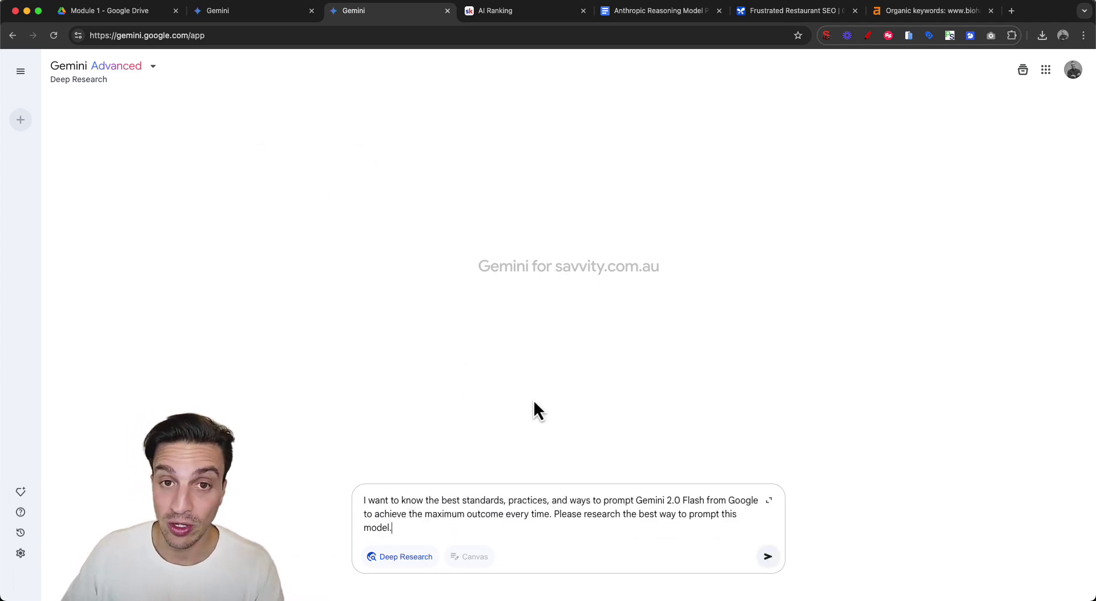
{"action": "key", "text": "Return"}
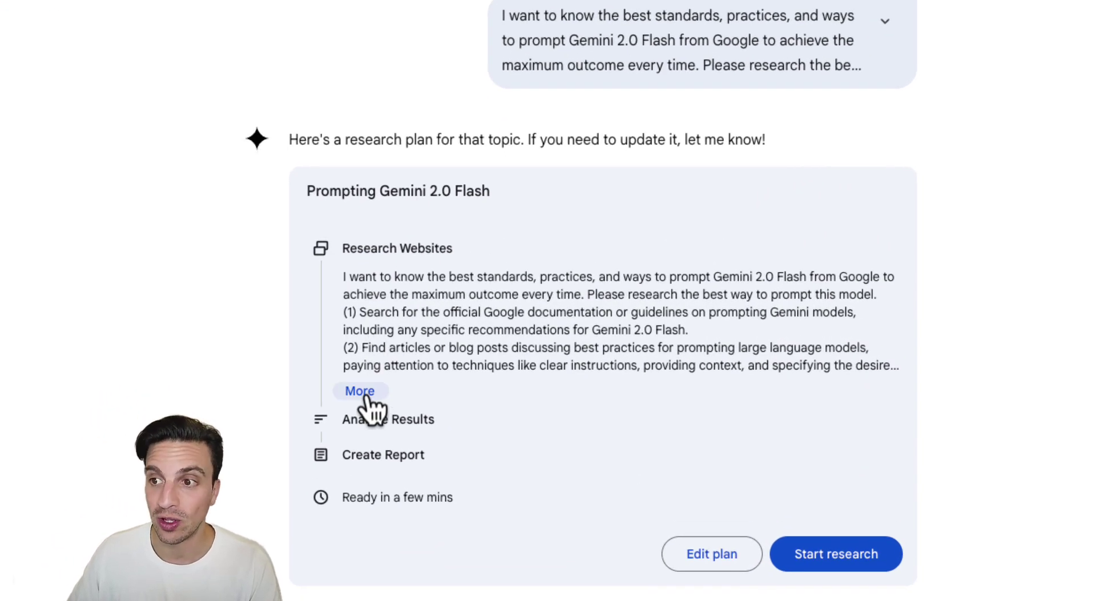
Step: Expand the Deep Research plan under Research Websites and read through steps (1) to (8)
{"action": "left_click", "coordinate": [365, 392]}
{"action": "scroll", "coordinate": [415, 325], "scroll_direction": "down", "scroll_amount": 3}
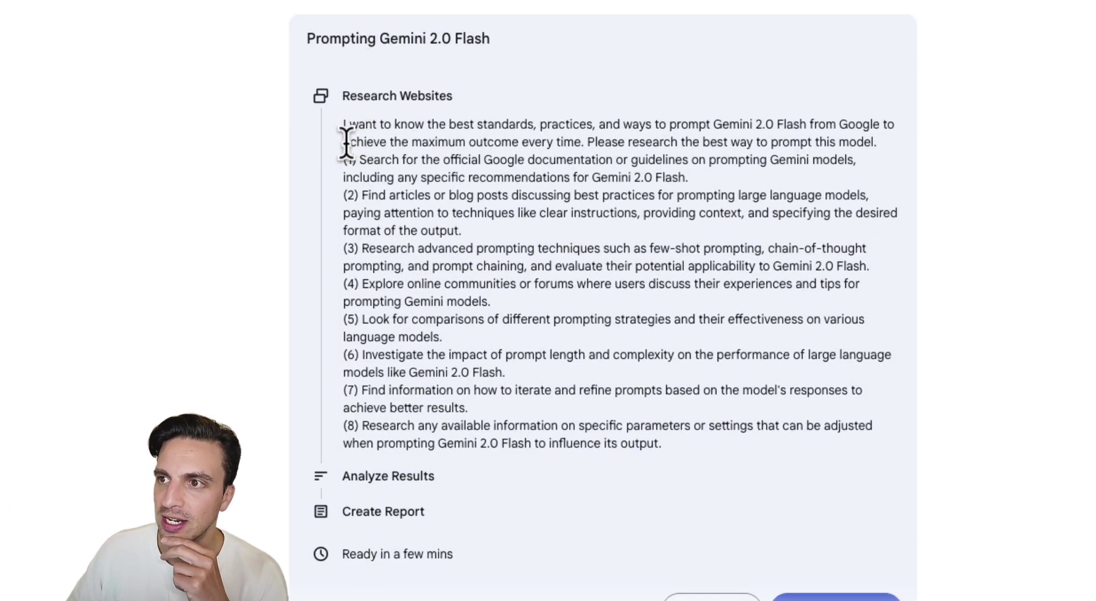
{"action": "left_click_drag", "start_coordinate": [343, 124], "coordinate": [496, 445]}
{"action": "left_click_drag", "start_coordinate": [477, 352], "coordinate": [482, 352]}
{"action": "scroll", "coordinate": [571, 400], "scroll_direction": "down", "scroll_amount": 1}
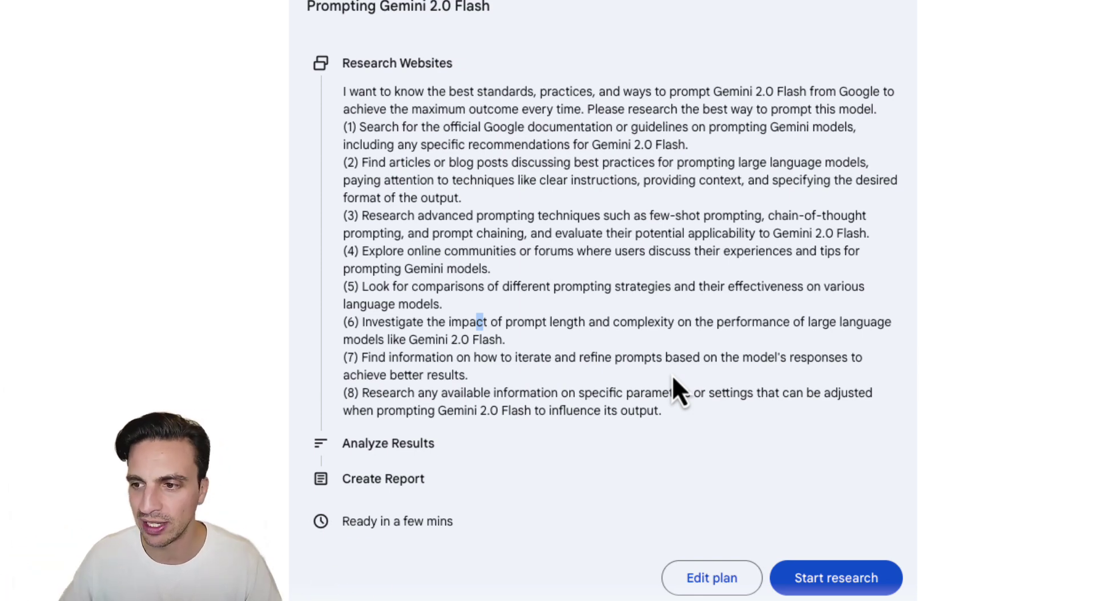
Step: Start the research and scroll through the finished 'Optimizing Prompts for Google Gemini 2.0 Flash' report
{"action": "left_click", "coordinate": [837, 579]}
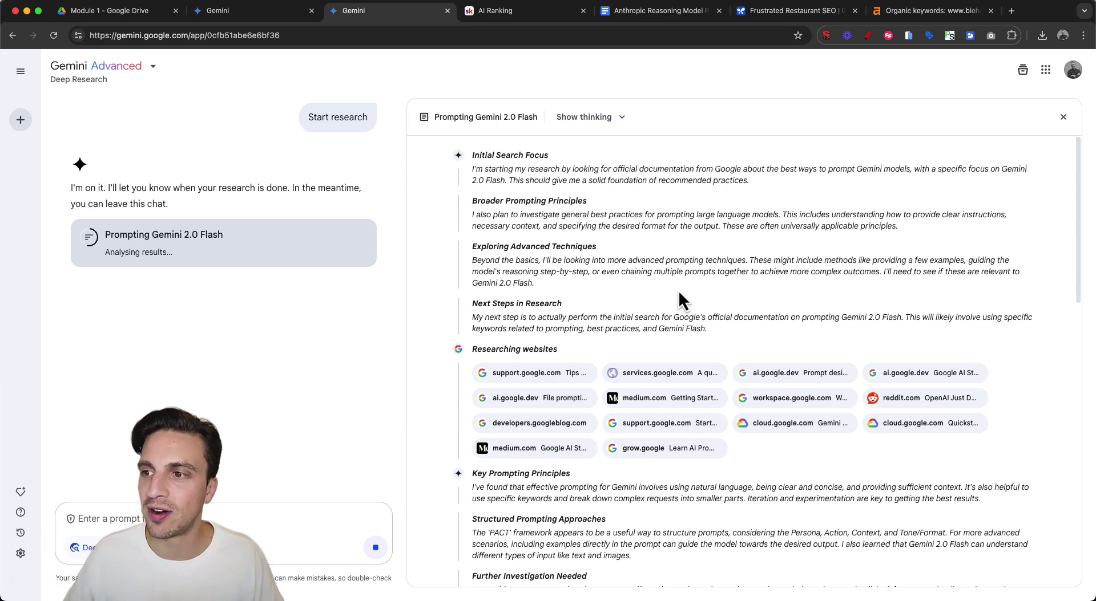
{"action": "scroll", "coordinate": [589, 422], "scroll_direction": "down", "scroll_amount": 2}
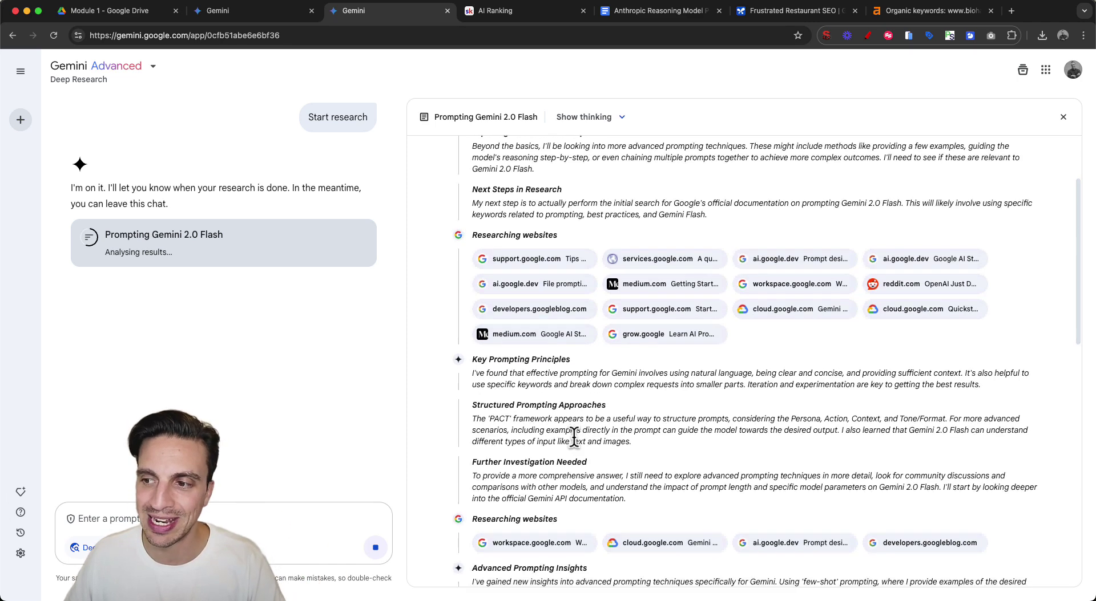
{"action": "scroll", "coordinate": [573, 436], "scroll_direction": "down", "scroll_amount": 4}
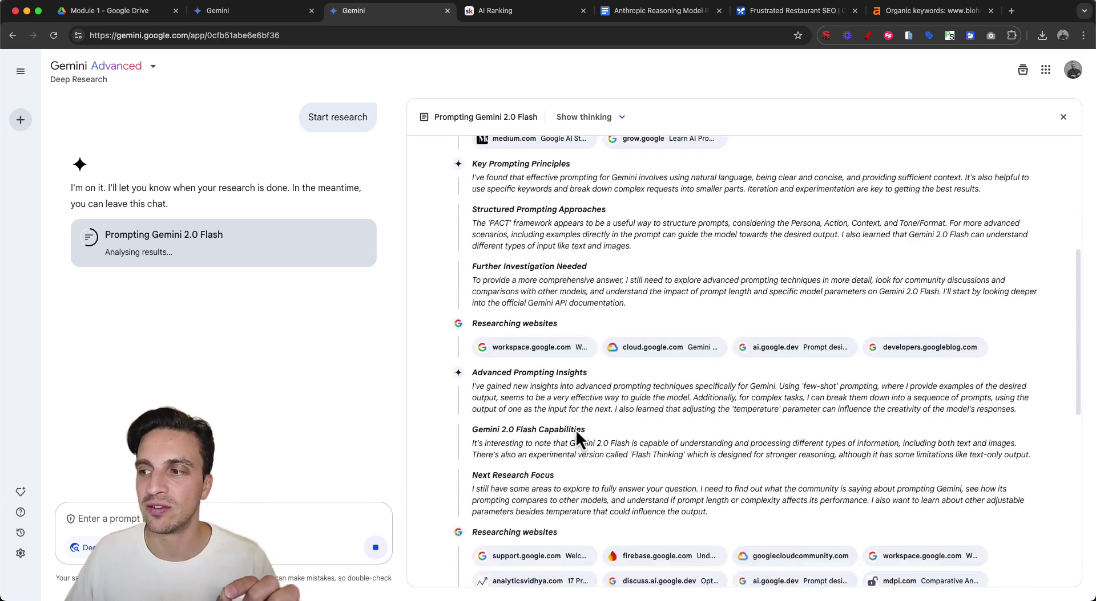
{"action": "scroll", "coordinate": [576, 436], "scroll_direction": "down", "scroll_amount": 4}
{"action": "scroll", "coordinate": [577, 425], "scroll_direction": "down", "scroll_amount": 3}
{"action": "scroll", "coordinate": [607, 354], "scroll_direction": "up", "scroll_amount": 15}
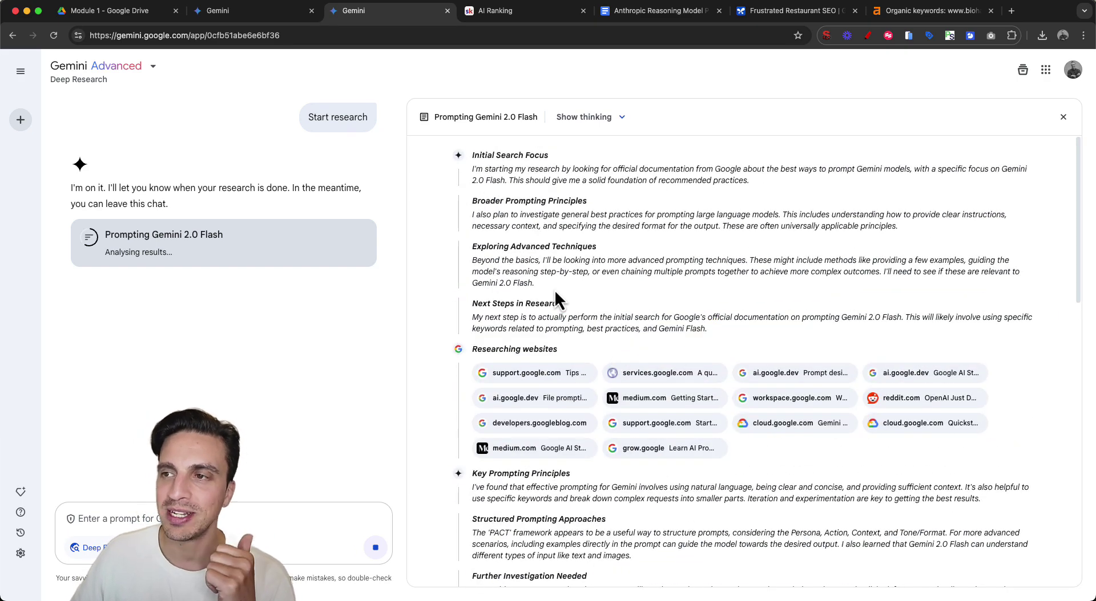
{"action": "scroll", "coordinate": [554, 296], "scroll_direction": "down", "scroll_amount": 8}
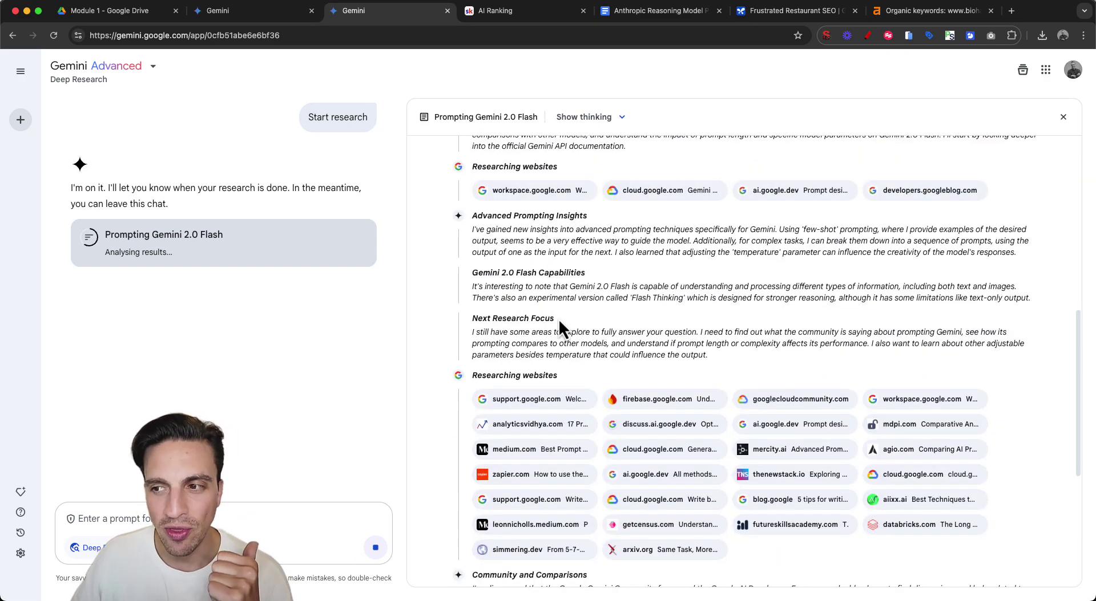
{"action": "scroll", "coordinate": [559, 308], "scroll_direction": "down", "scroll_amount": 5}
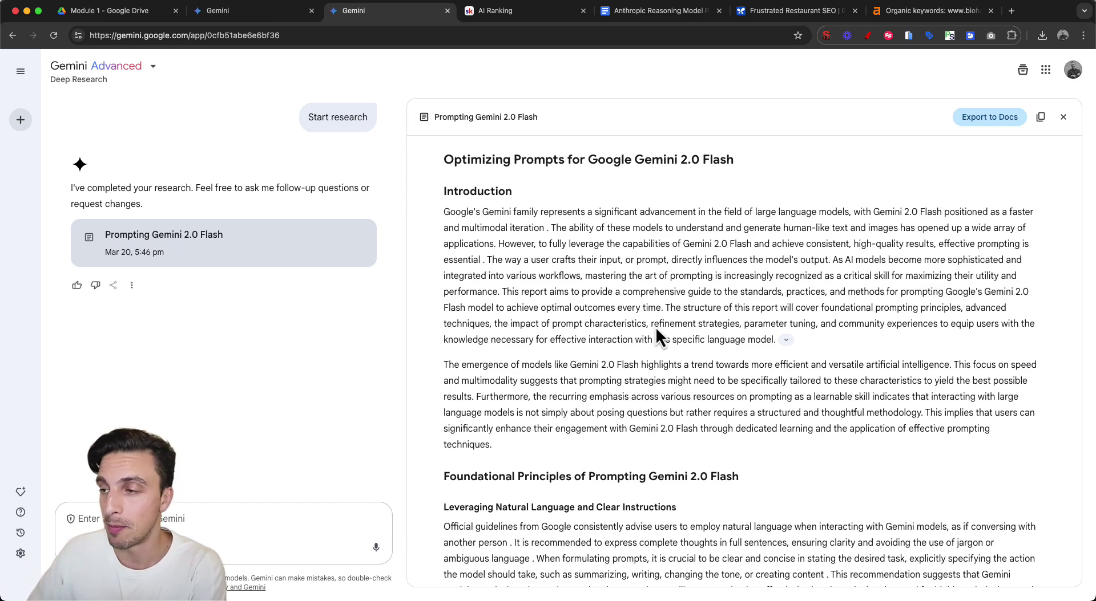
Step: Scroll through the opening sections of the research report, highlighting passages while reading
{"action": "scroll", "coordinate": [649, 306], "scroll_direction": "down", "scroll_amount": 3}
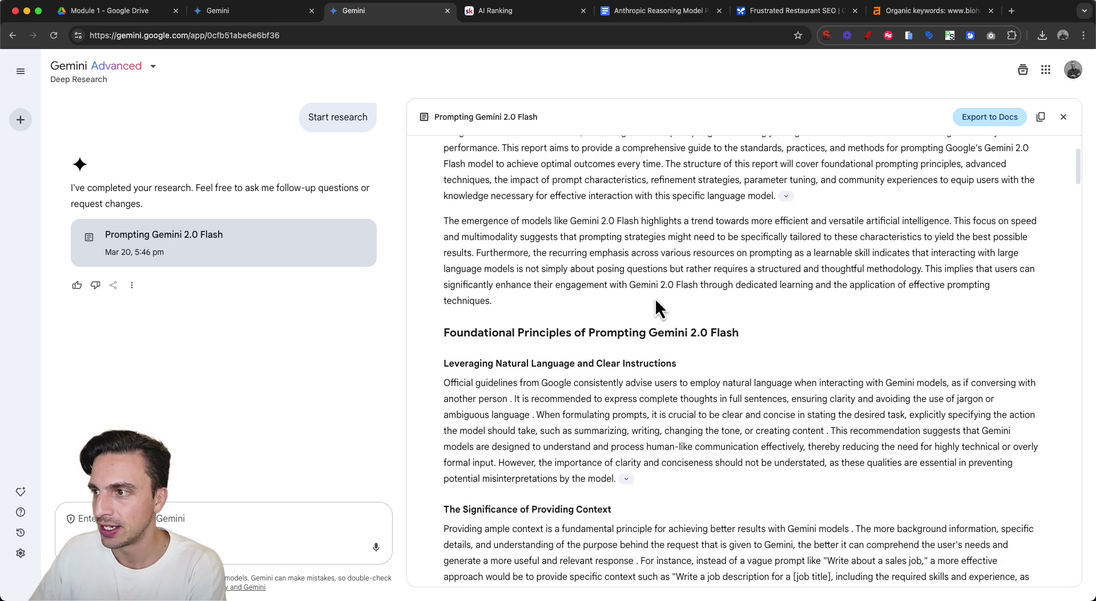
{"action": "scroll", "coordinate": [622, 291], "scroll_direction": "down", "scroll_amount": 2}
{"action": "left_click_drag", "start_coordinate": [515, 253], "coordinate": [745, 264]}
{"action": "scroll", "coordinate": [744, 264], "scroll_direction": "down", "scroll_amount": 2}
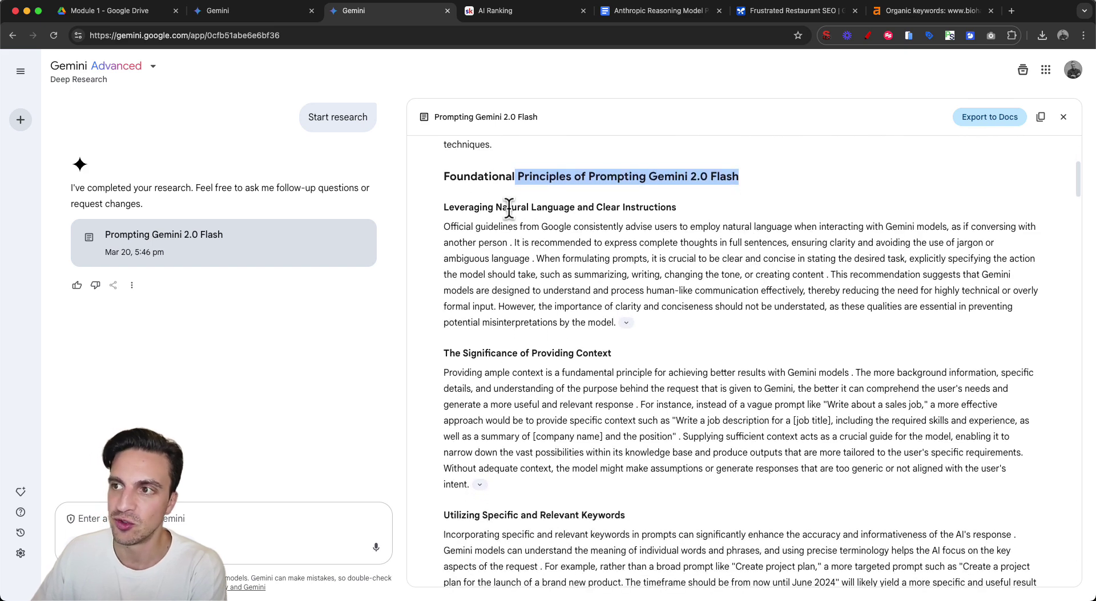
{"action": "scroll", "coordinate": [509, 207], "scroll_direction": "down", "scroll_amount": 2}
{"action": "scroll", "coordinate": [517, 212], "scroll_direction": "down", "scroll_amount": 1}
{"action": "left_click_drag", "start_coordinate": [472, 246], "coordinate": [553, 246]}
{"action": "scroll", "coordinate": [556, 254], "scroll_direction": "down", "scroll_amount": 3}
{"action": "left_click", "coordinate": [476, 306]}
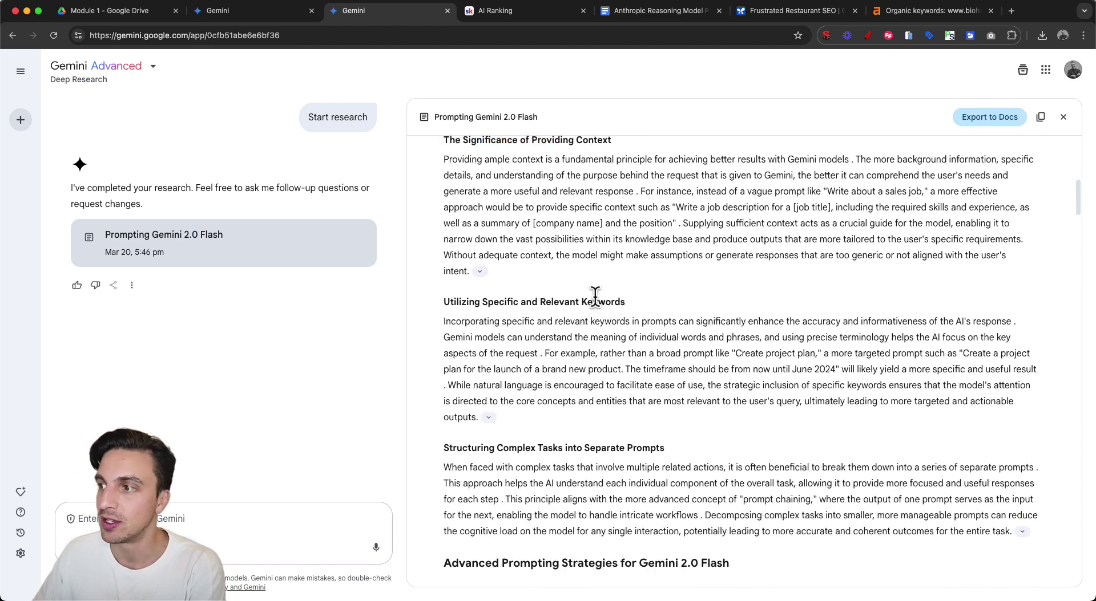
Step: Continue through the report, highlighting the Temperature through Top-P parameter table rows
{"action": "scroll", "coordinate": [603, 295], "scroll_direction": "down", "scroll_amount": 1}
{"action": "scroll", "coordinate": [603, 295], "scroll_direction": "down", "scroll_amount": 10}
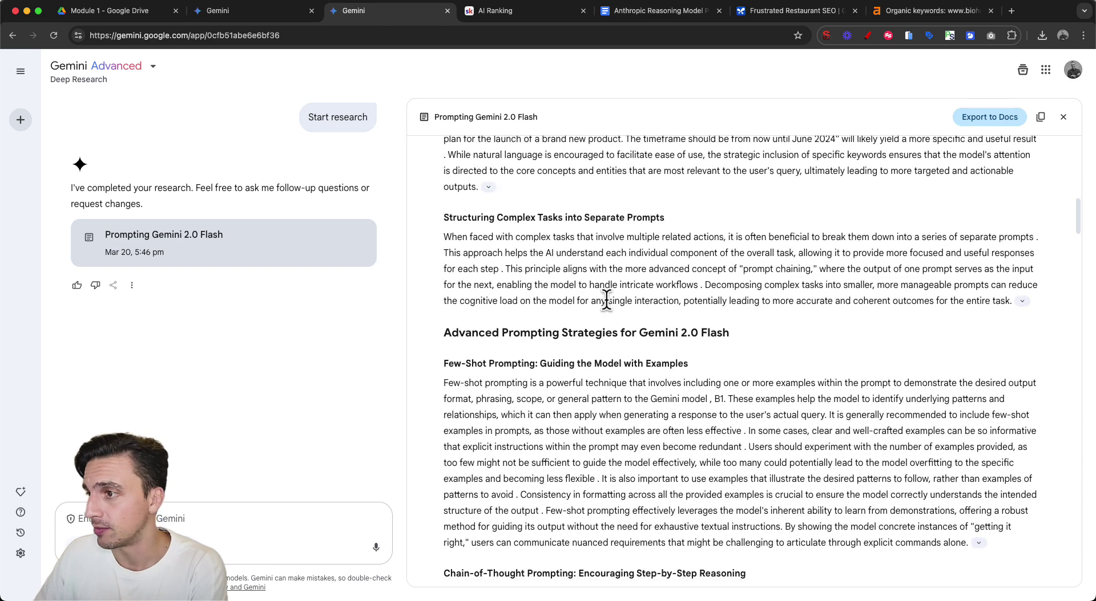
{"action": "scroll", "coordinate": [601, 301], "scroll_direction": "down", "scroll_amount": 1}
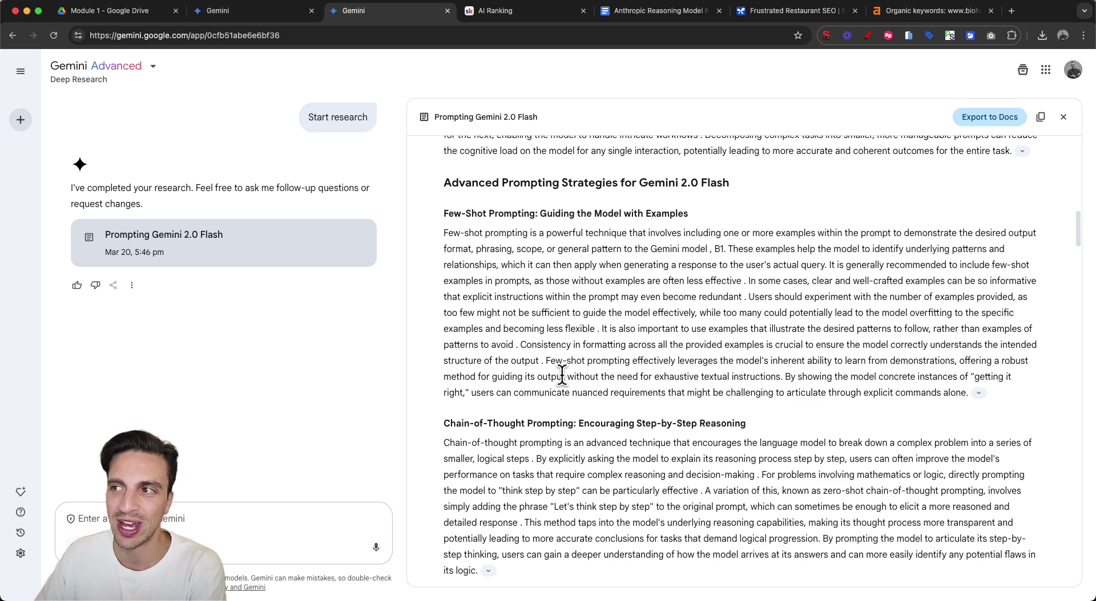
{"action": "scroll", "coordinate": [564, 373], "scroll_direction": "down", "scroll_amount": 2}
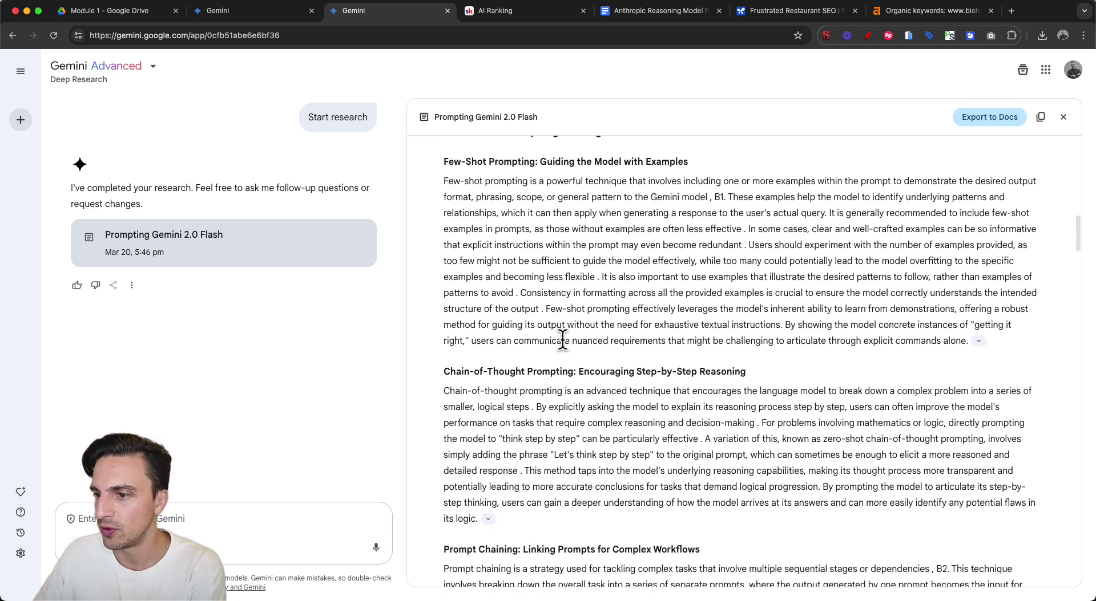
{"action": "scroll", "coordinate": [562, 341], "scroll_direction": "down", "scroll_amount": 6}
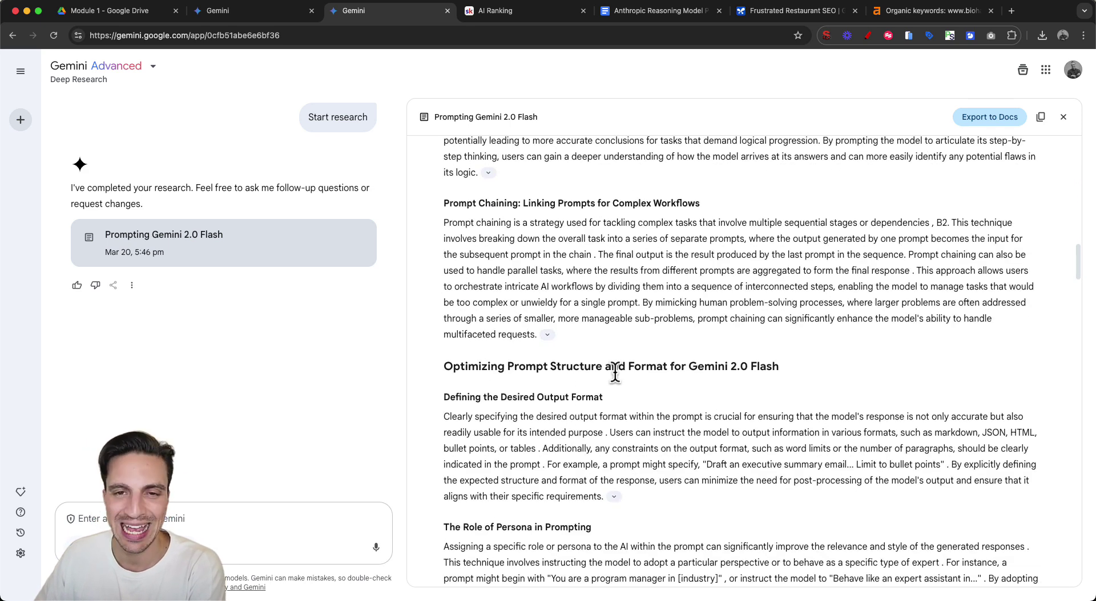
{"action": "scroll", "coordinate": [505, 382], "scroll_direction": "down", "scroll_amount": 2}
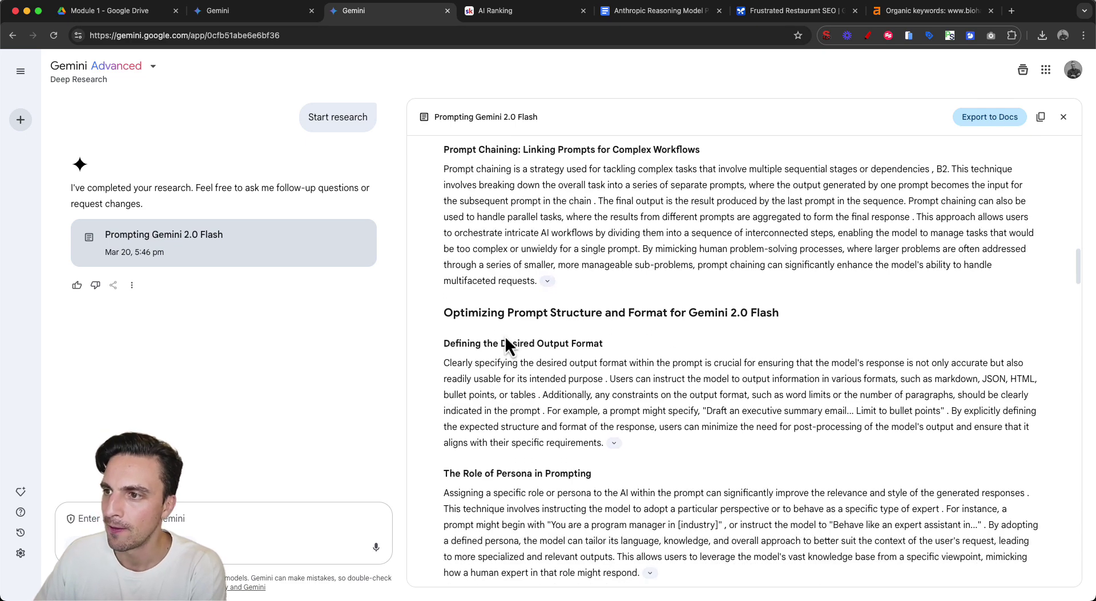
{"action": "left_click_drag", "start_coordinate": [491, 303], "coordinate": [575, 341]}
{"action": "scroll", "coordinate": [577, 341], "scroll_direction": "down", "scroll_amount": 12}
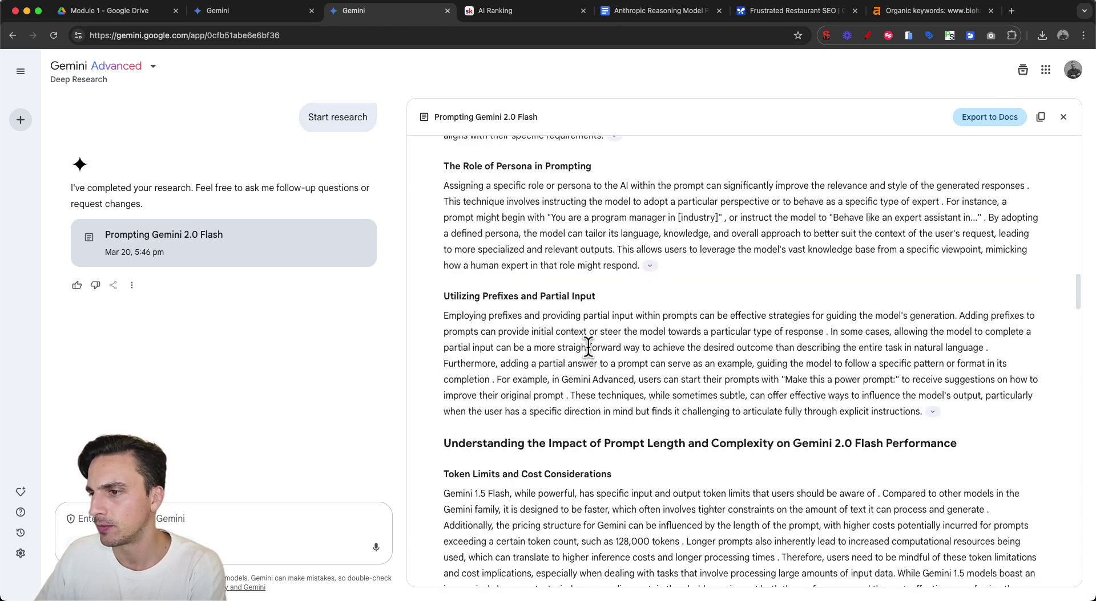
{"action": "scroll", "coordinate": [593, 341], "scroll_direction": "down", "scroll_amount": 10}
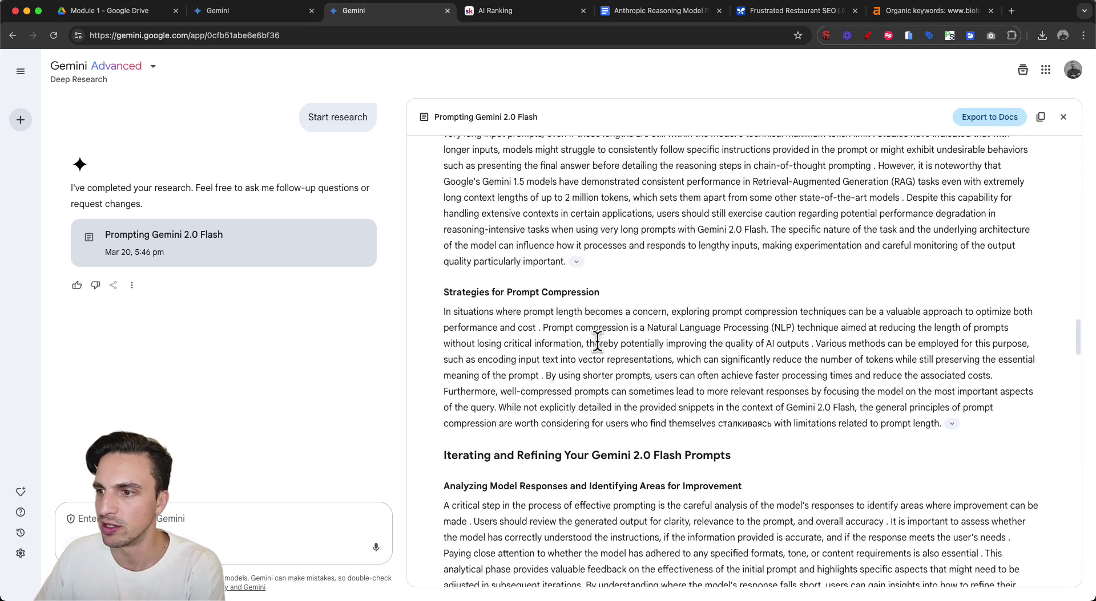
{"action": "scroll", "coordinate": [605, 354], "scroll_direction": "down", "scroll_amount": 19}
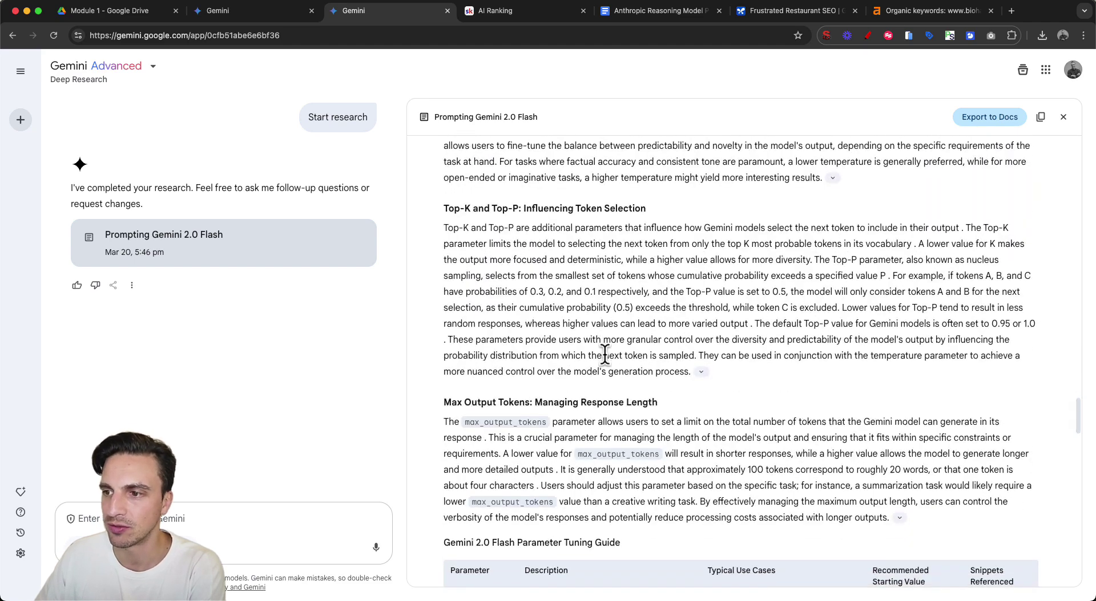
{"action": "left_click_drag", "start_coordinate": [475, 236], "coordinate": [706, 320]}
{"action": "left_click", "coordinate": [707, 319]}
Step: Export the report to a new Google Doc titled 'Prompting Gemini 2.0 Flash'
{"action": "scroll", "coordinate": [668, 287], "scroll_direction": "down", "scroll_amount": 15}
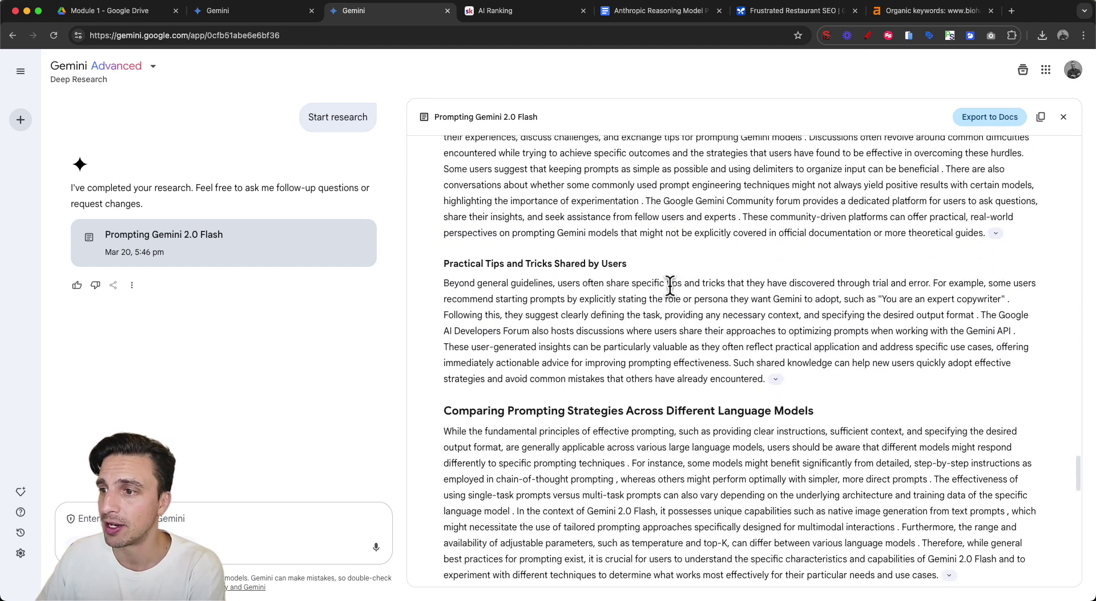
{"action": "scroll", "coordinate": [671, 286], "scroll_direction": "down", "scroll_amount": 15}
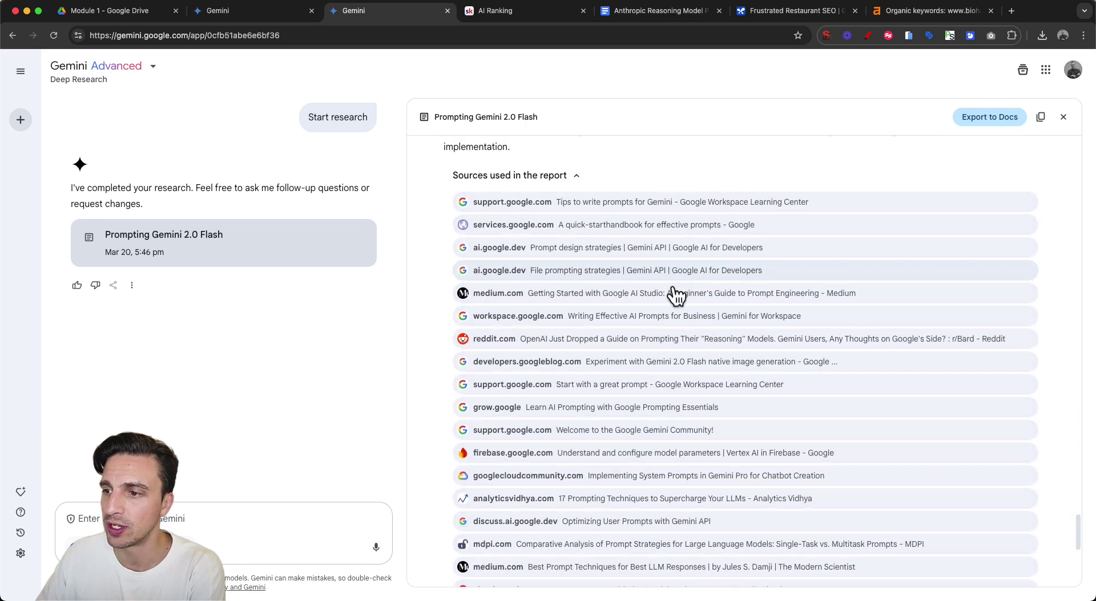
{"action": "scroll", "coordinate": [664, 276], "scroll_direction": "down", "scroll_amount": 2}
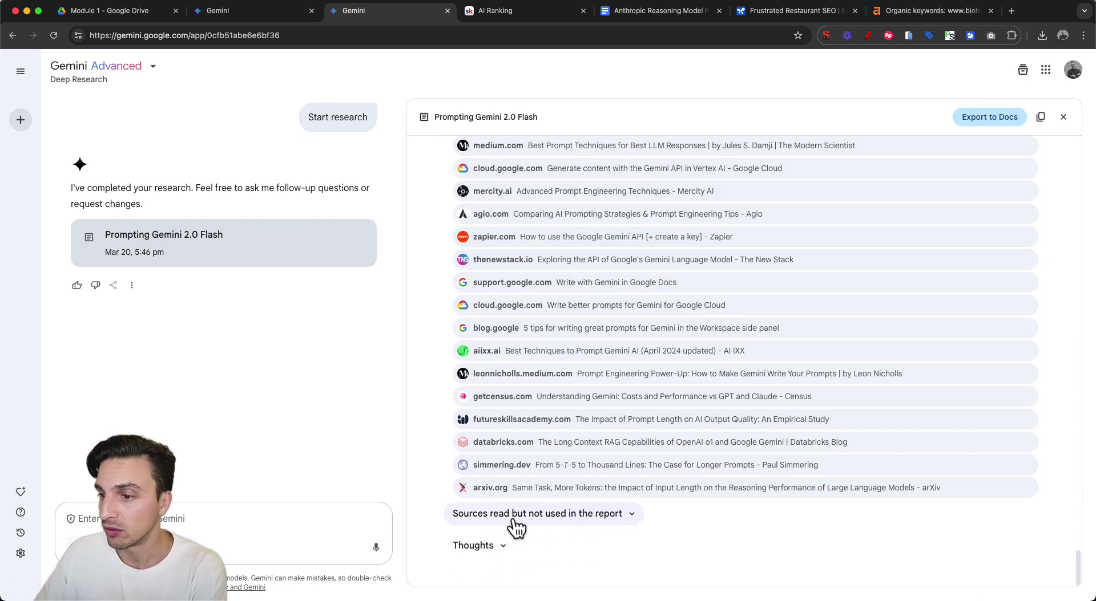
{"action": "scroll", "coordinate": [675, 513], "scroll_direction": "up", "scroll_amount": 5}
{"action": "scroll", "coordinate": [678, 492], "scroll_direction": "up", "scroll_amount": 20}
{"action": "scroll", "coordinate": [732, 378], "scroll_direction": "up", "scroll_amount": 20}
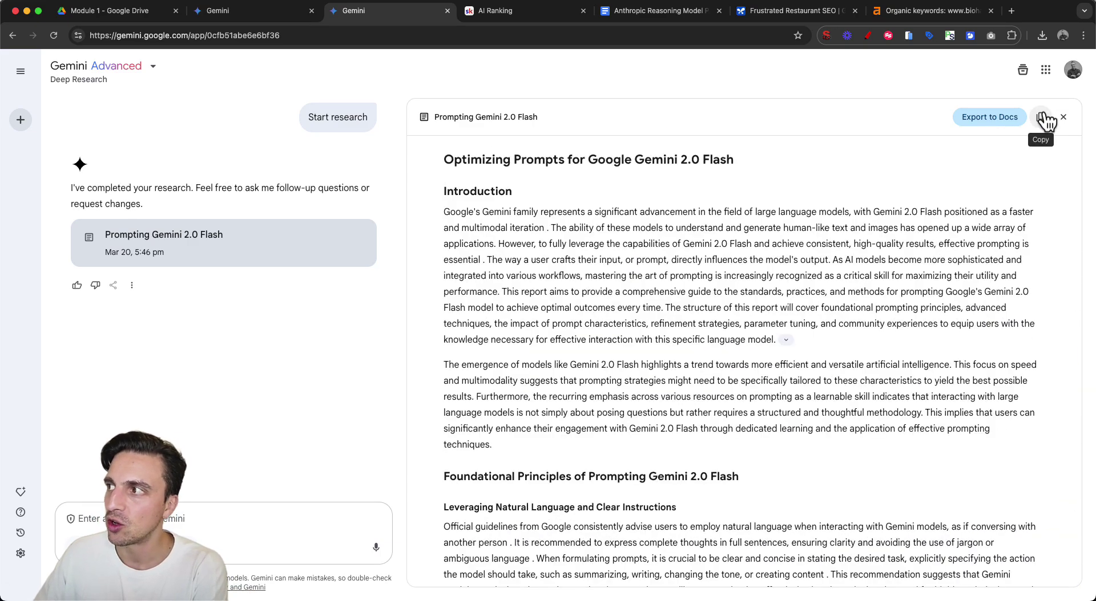
{"action": "left_click", "coordinate": [989, 118]}
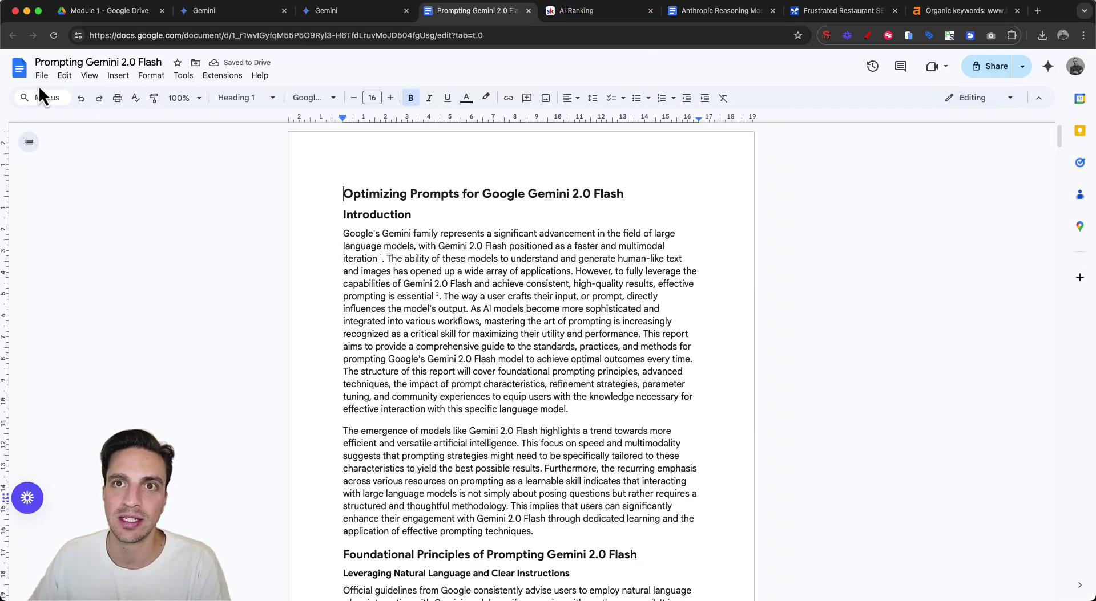
Step: Download the report from Google Docs as a Microsoft Word (.docx) file
{"action": "left_click", "coordinate": [41, 76]}
{"action": "mouse_move", "coordinate": [117, 197]}
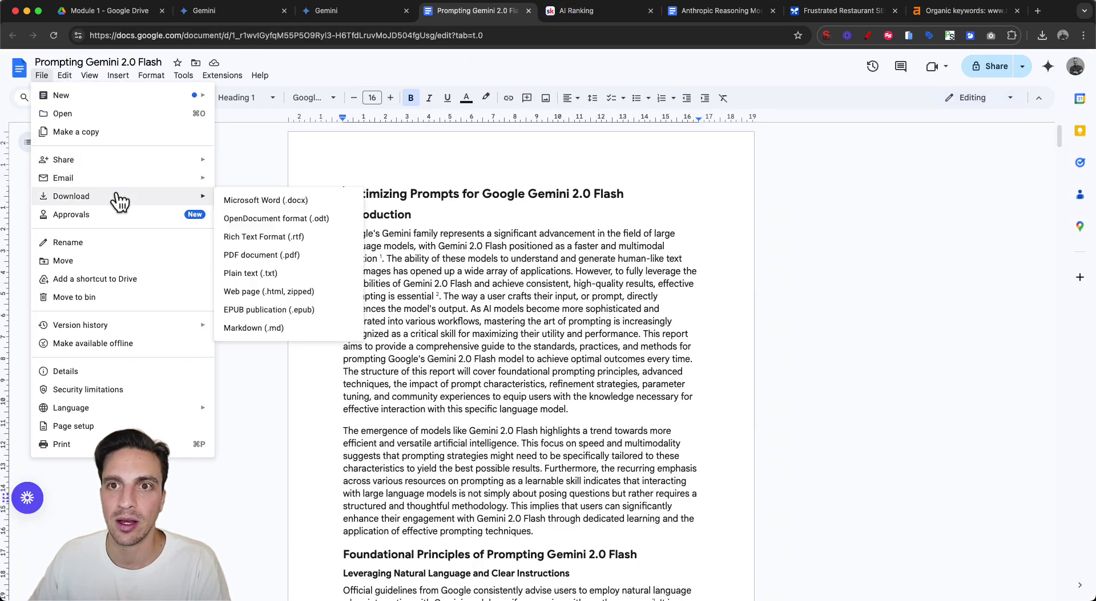
{"action": "left_click", "coordinate": [265, 204]}
Step: Back in Gemini, start a new empty chat and open the model selector
{"action": "left_click", "coordinate": [258, 13]}
{"action": "left_click", "coordinate": [21, 120]}
{"action": "left_click", "coordinate": [149, 78]}
Step: Keep 2.0 Flash, attach the downloaded .docx report to the prompt, and enable Canvas
{"action": "left_click", "coordinate": [137, 126]}
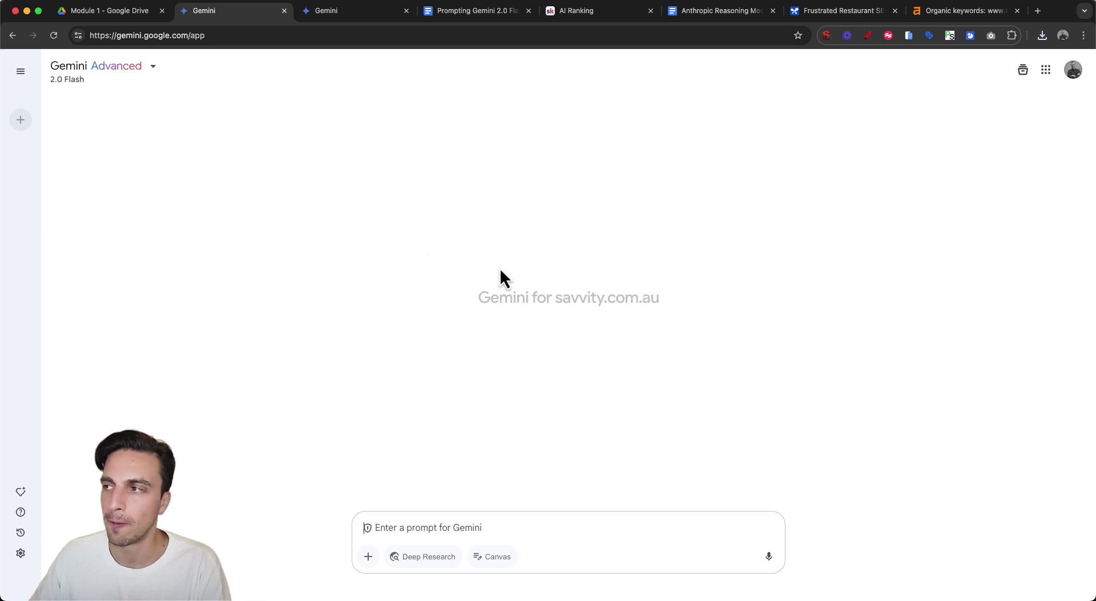
{"action": "left_click", "coordinate": [1042, 43]}
{"action": "left_click_drag", "start_coordinate": [993, 88], "coordinate": [824, 105]}
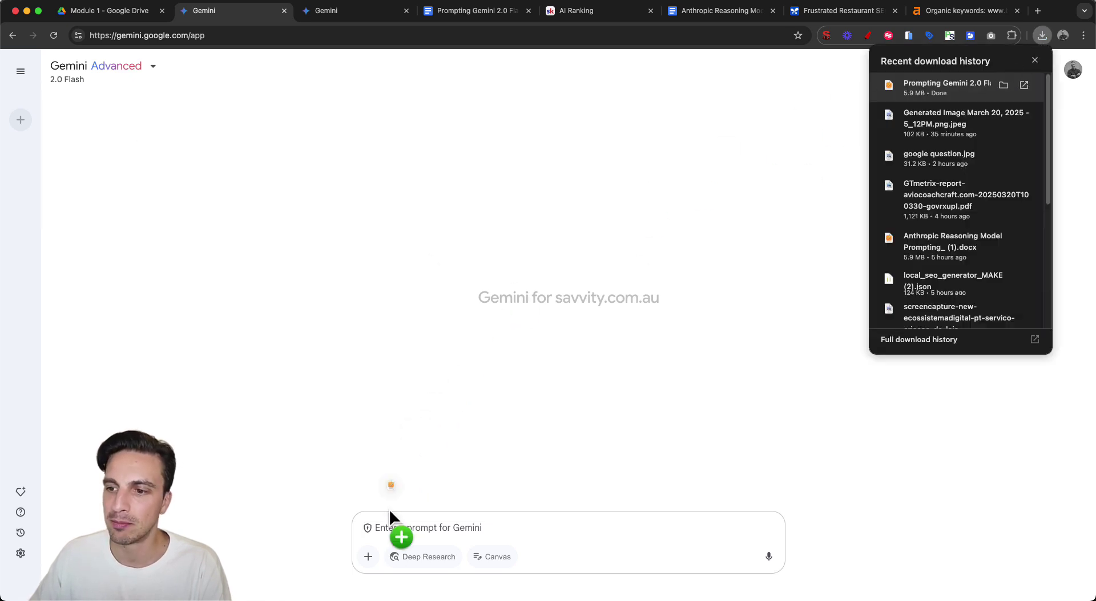
{"action": "left_click_drag", "start_coordinate": [393, 547], "coordinate": [386, 562]}
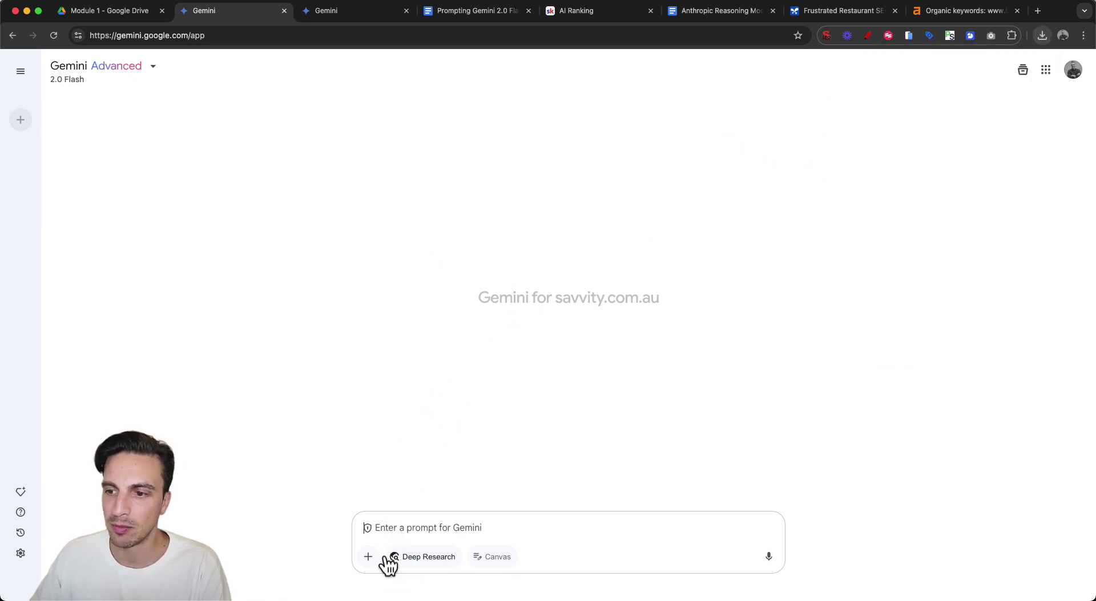
{"action": "left_click", "coordinate": [494, 557]}
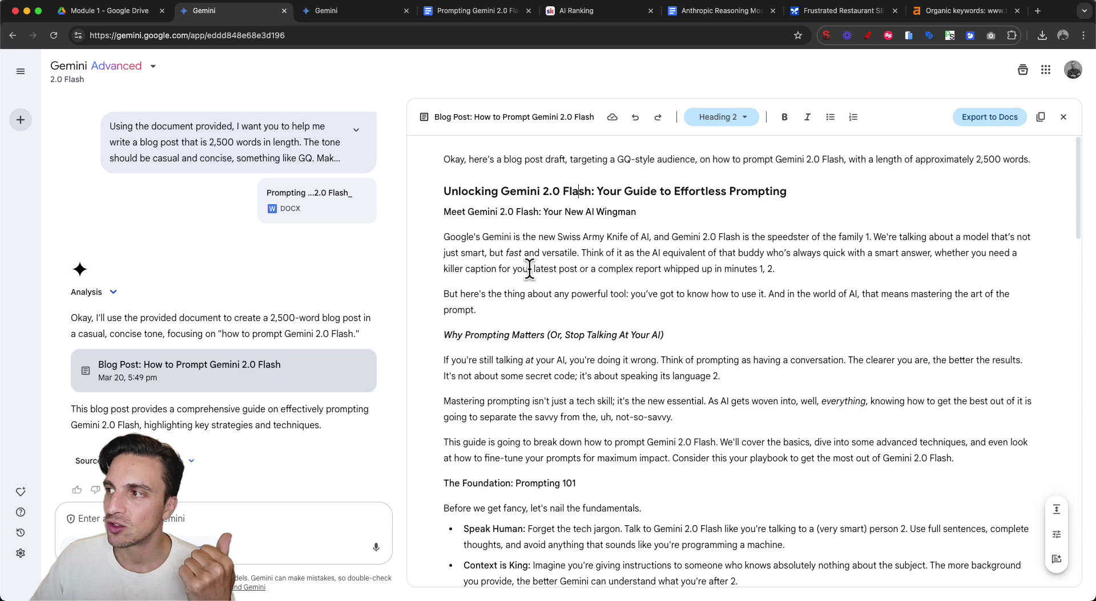
Step: Read through the blog post draft, checking a citation and the Temperature to Top-P table rows
{"action": "double_click", "coordinate": [868, 237]}
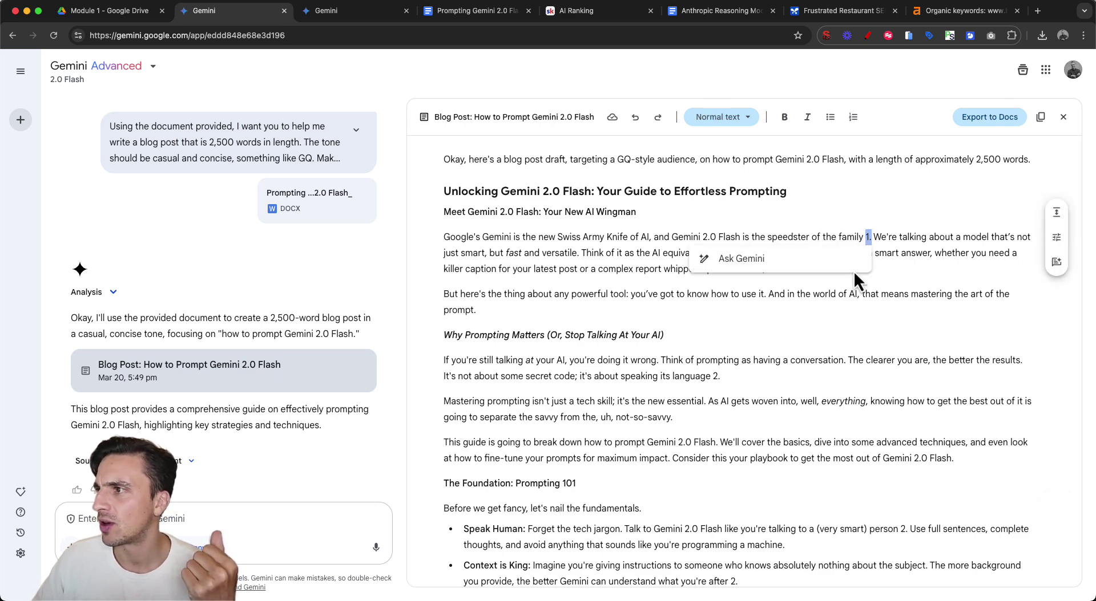
{"action": "left_click", "coordinate": [861, 304]}
{"action": "scroll", "coordinate": [834, 339], "scroll_direction": "down", "scroll_amount": 1}
{"action": "scroll", "coordinate": [834, 339], "scroll_direction": "down", "scroll_amount": 15}
{"action": "scroll", "coordinate": [834, 337], "scroll_direction": "down", "scroll_amount": 10}
{"action": "left_click_drag", "start_coordinate": [742, 320], "coordinate": [785, 419]}
{"action": "left_click", "coordinate": [733, 525]}
{"action": "scroll", "coordinate": [748, 425], "scroll_direction": "down", "scroll_amount": 5}
{"action": "scroll", "coordinate": [745, 415], "scroll_direction": "up", "scroll_amount": 20}
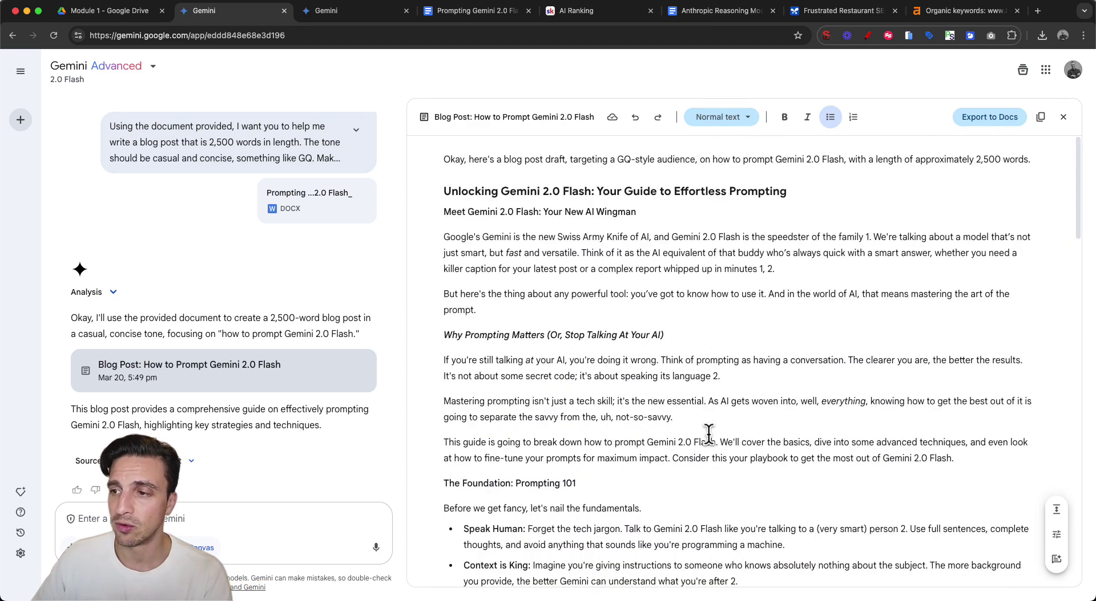
{"action": "scroll", "coordinate": [708, 459], "scroll_direction": "down", "scroll_amount": 5}
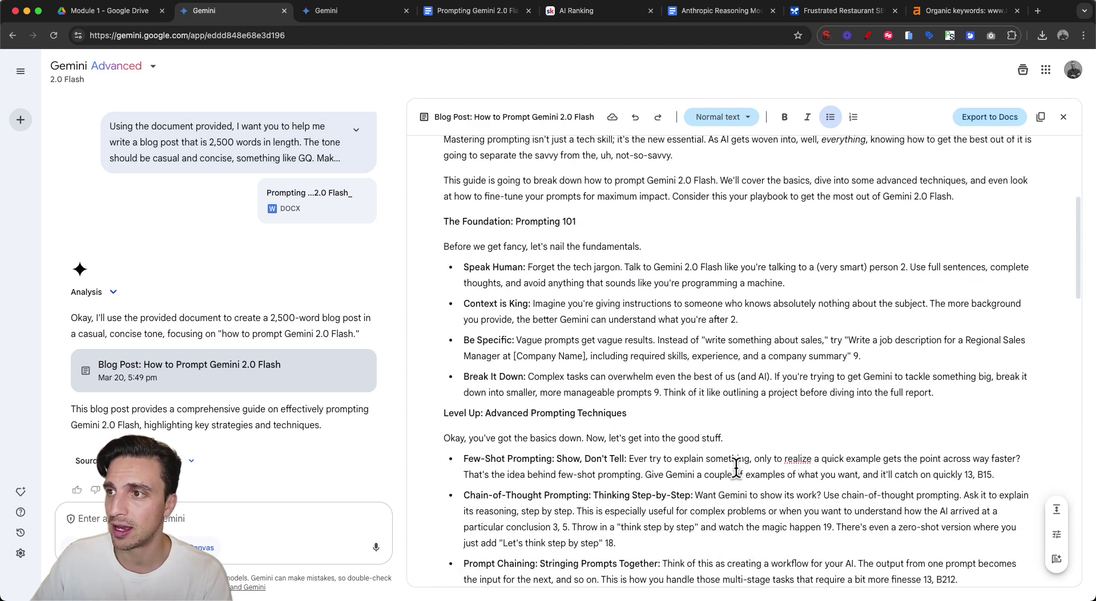
Step: Scroll to the conclusion and select the full blog post text for copying
{"action": "left_click_drag", "start_coordinate": [677, 394], "coordinate": [551, 288]}
{"action": "left_click", "coordinate": [593, 321]}
{"action": "scroll", "coordinate": [620, 371], "scroll_direction": "down", "scroll_amount": 2}
{"action": "scroll", "coordinate": [620, 371], "scroll_direction": "down", "scroll_amount": 10}
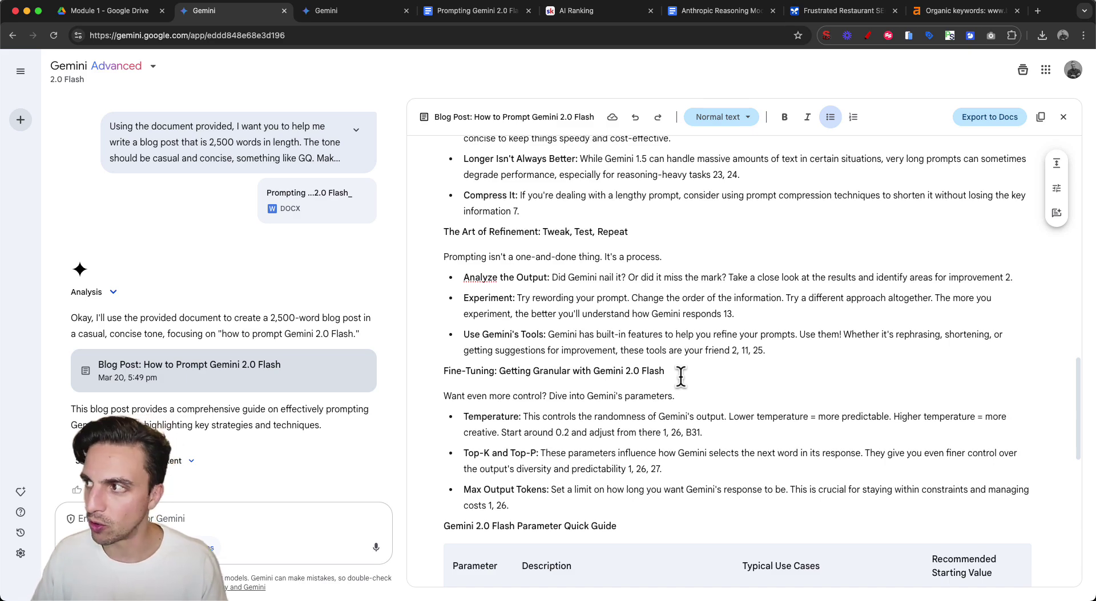
{"action": "scroll", "coordinate": [772, 386], "scroll_direction": "down", "scroll_amount": 8}
{"action": "left_click_drag", "start_coordinate": [940, 542], "coordinate": [425, 174]}
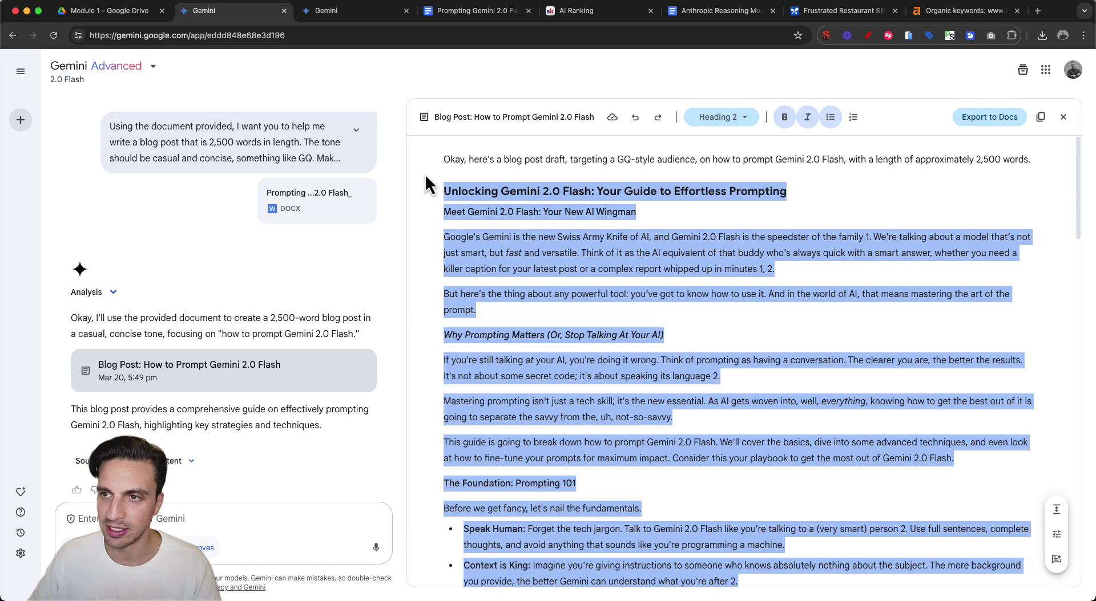
Step: Replace the Anthropic Reasoning Model Prompting doc's contents with the pasted blog post
{"action": "left_click", "coordinate": [720, 12]}
{"action": "key", "text": "ctrl+a"}
{"action": "key", "text": "ctrl+v"}
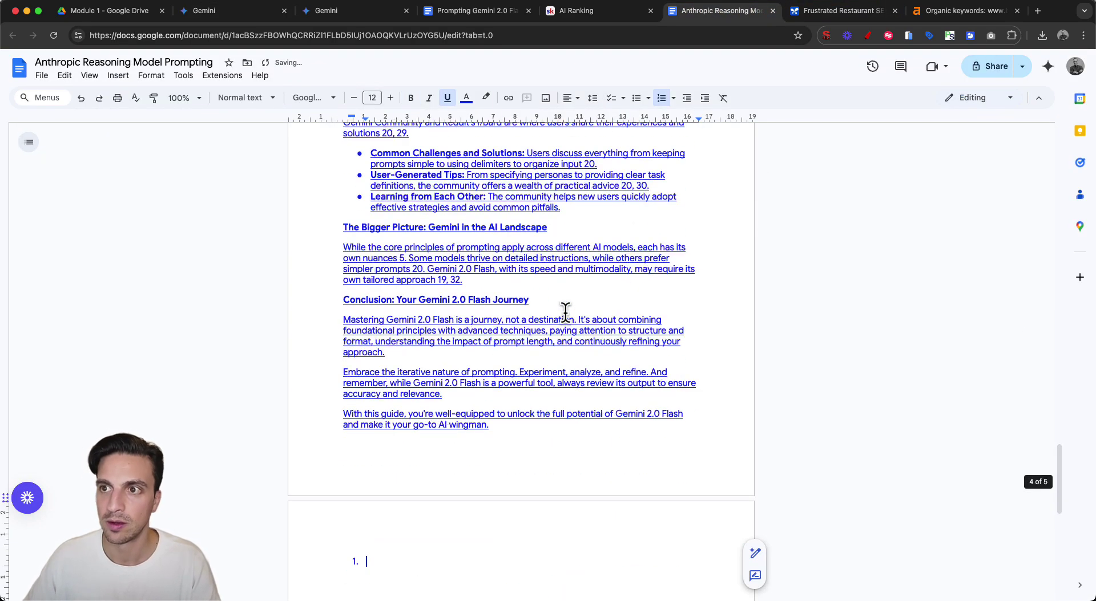
{"action": "scroll", "coordinate": [565, 311], "scroll_direction": "up", "scroll_amount": 20}
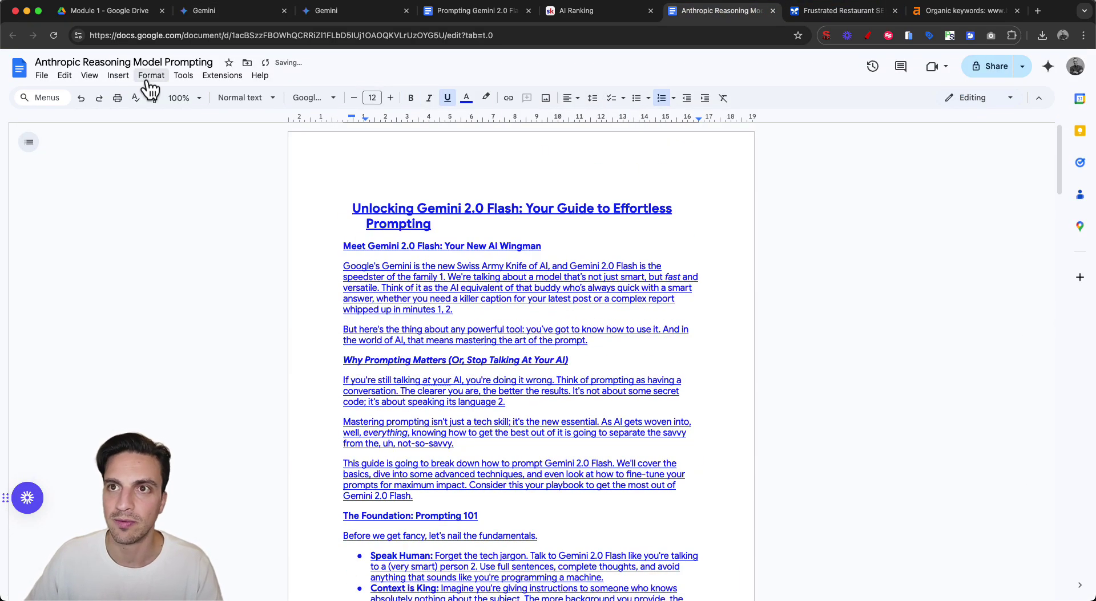
Step: Confirm the Tools word count shows 1,376 words, then return to the Gemini canvas
{"action": "left_click", "coordinate": [179, 79]}
{"action": "left_click", "coordinate": [213, 113]}
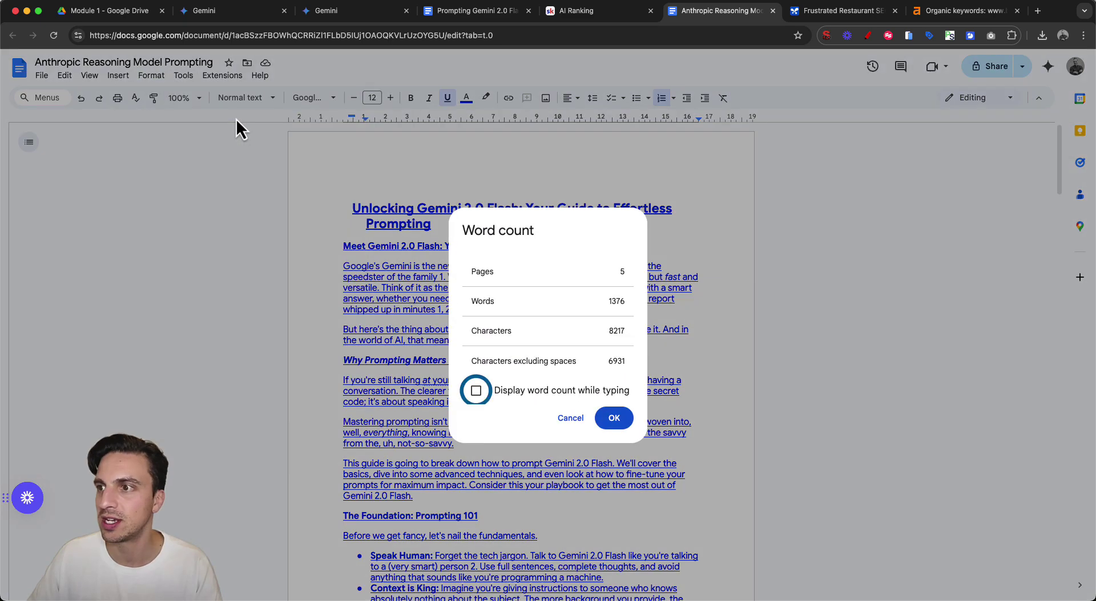
{"action": "left_click", "coordinate": [365, 15]}
{"action": "left_click", "coordinate": [246, 13]}
{"action": "left_click", "coordinate": [678, 272]}
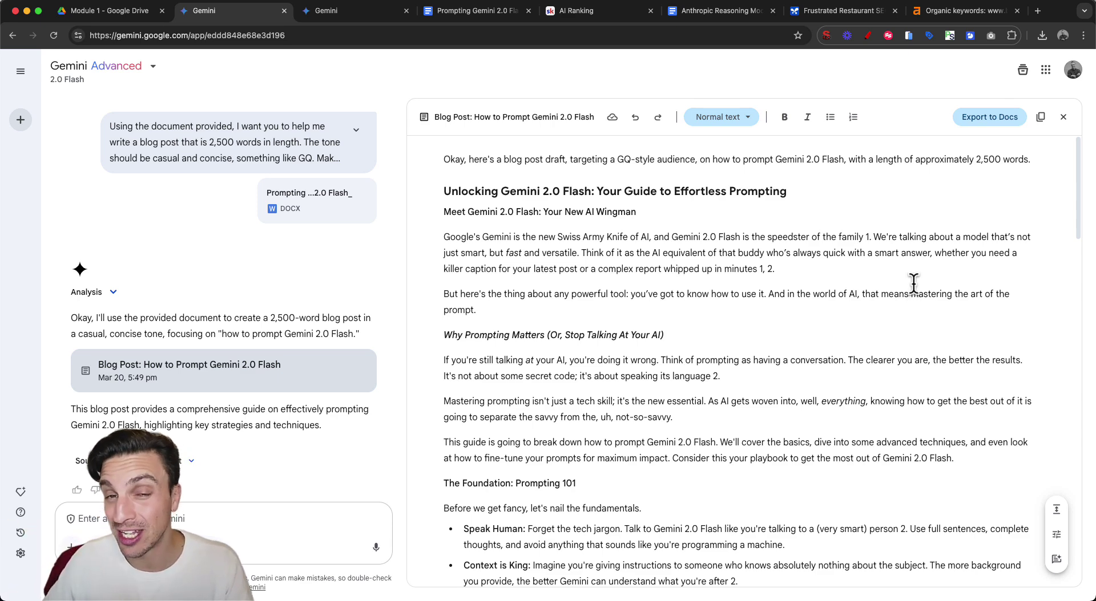
Step: Set the blog post length to Long, close the 3,093-word Docs count, and return to Gemini
{"action": "left_click", "coordinate": [1056, 515]}
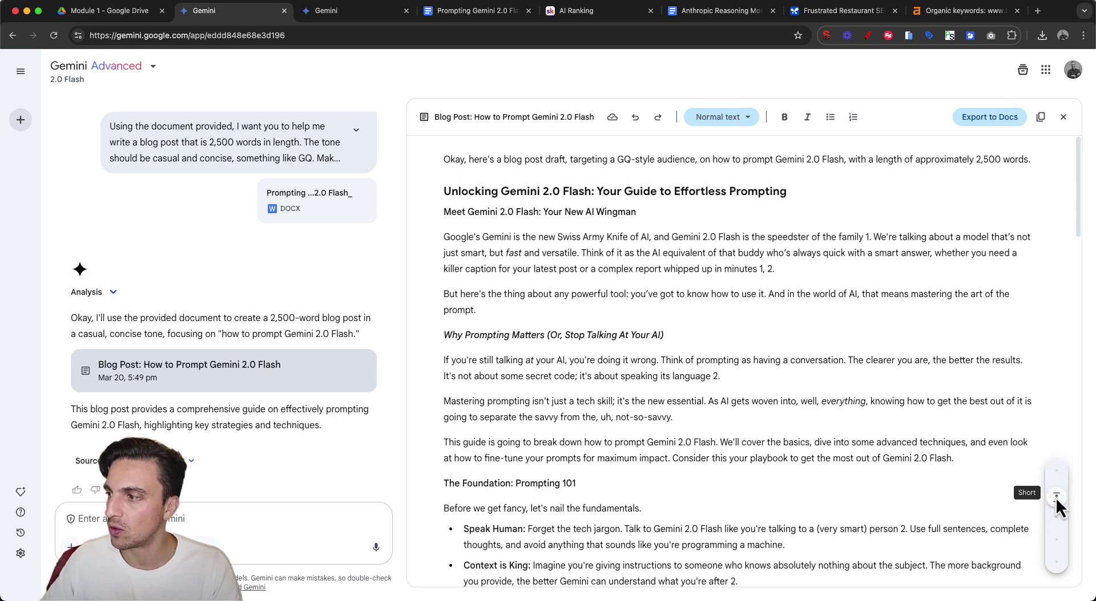
{"action": "left_click", "coordinate": [1059, 547]}
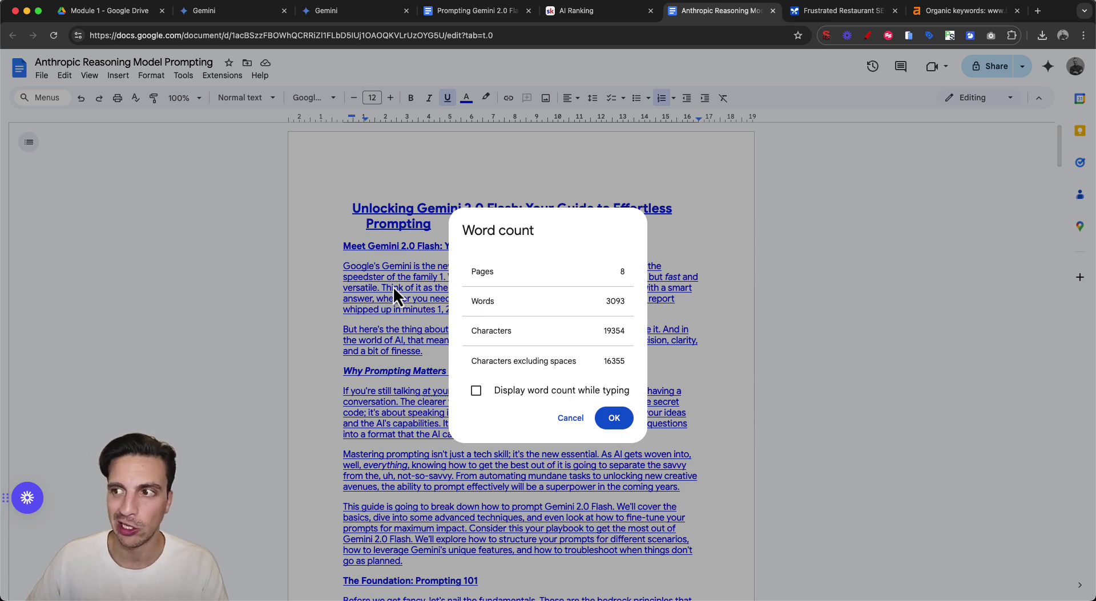
{"action": "key", "text": "Escape"}
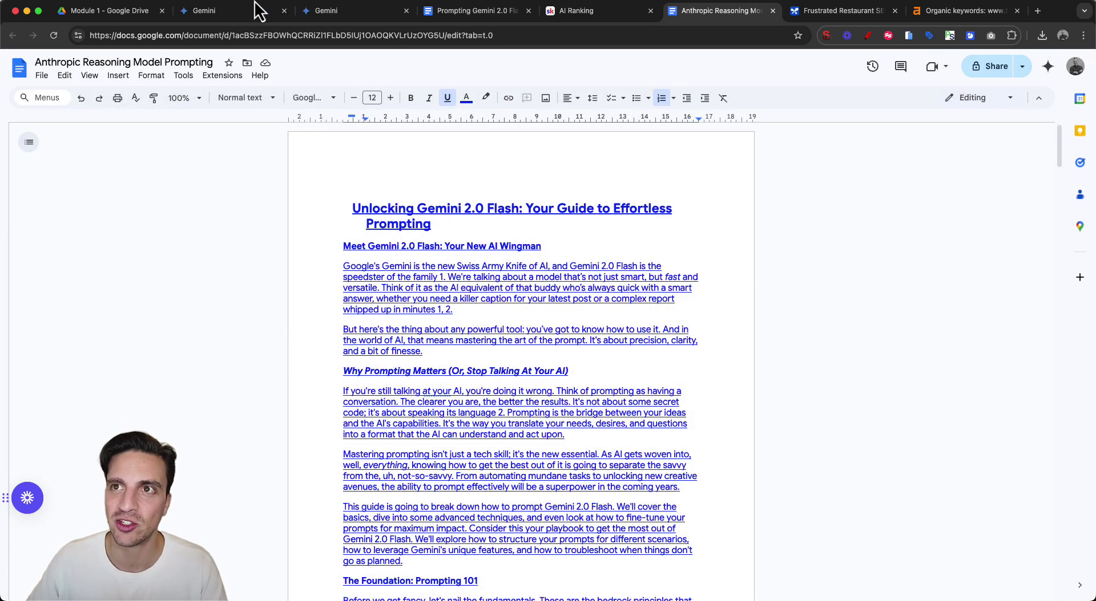
{"action": "left_click", "coordinate": [276, 14]}
Step: Select the 'Level Up: Advanced Prompting Techniques' section through the Prompt Chaining bullet
{"action": "left_click", "coordinate": [718, 205]}
{"action": "scroll", "coordinate": [719, 204], "scroll_direction": "up", "scroll_amount": 20}
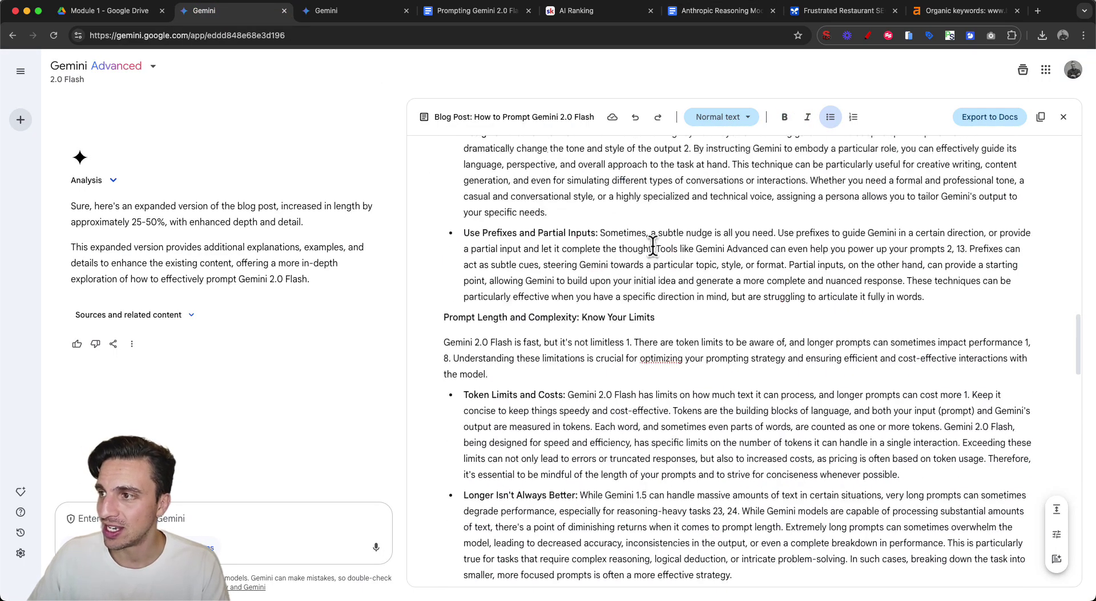
{"action": "scroll", "coordinate": [655, 249], "scroll_direction": "up", "scroll_amount": 3}
{"action": "left_click_drag", "start_coordinate": [465, 310], "coordinate": [575, 390]}
{"action": "scroll", "coordinate": [514, 457], "scroll_direction": "down", "scroll_amount": 2}
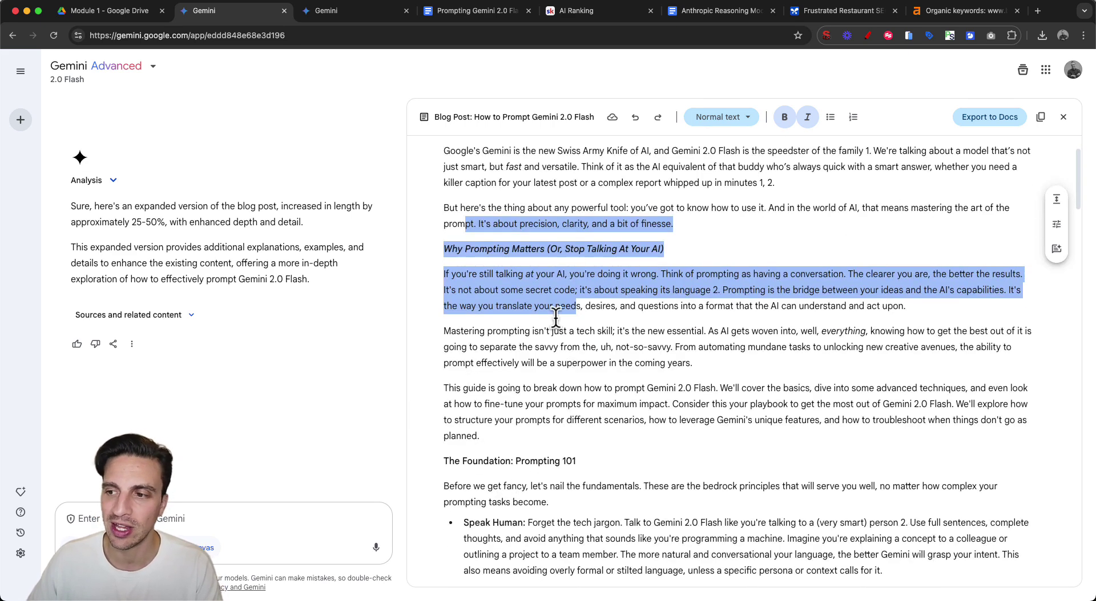
{"action": "scroll", "coordinate": [559, 311], "scroll_direction": "down", "scroll_amount": 2}
{"action": "scroll", "coordinate": [560, 320], "scroll_direction": "down", "scroll_amount": 15}
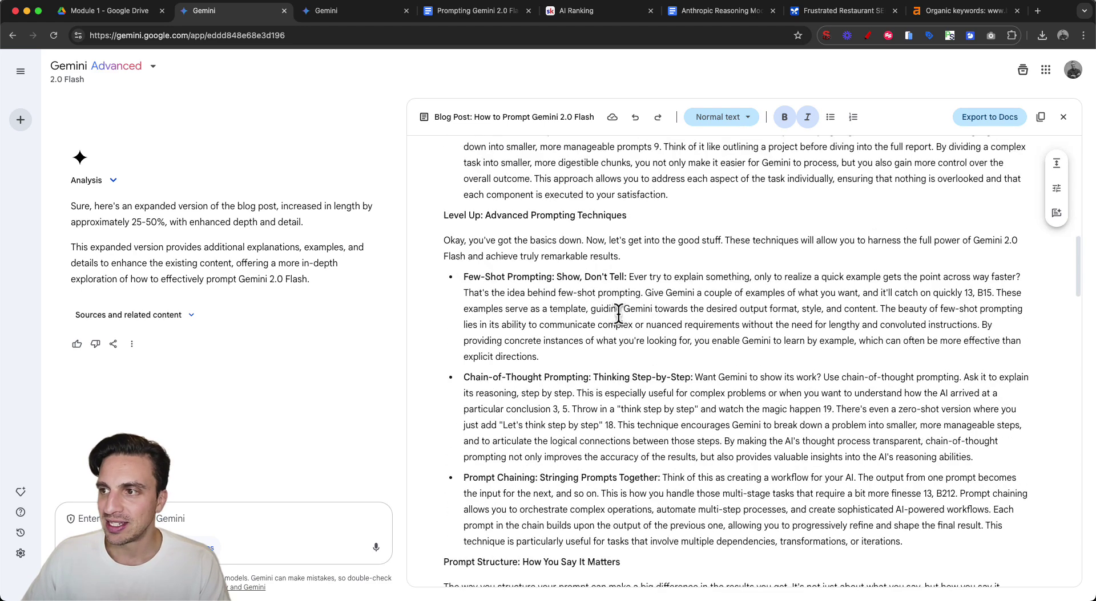
{"action": "scroll", "coordinate": [630, 353], "scroll_direction": "down", "scroll_amount": 4}
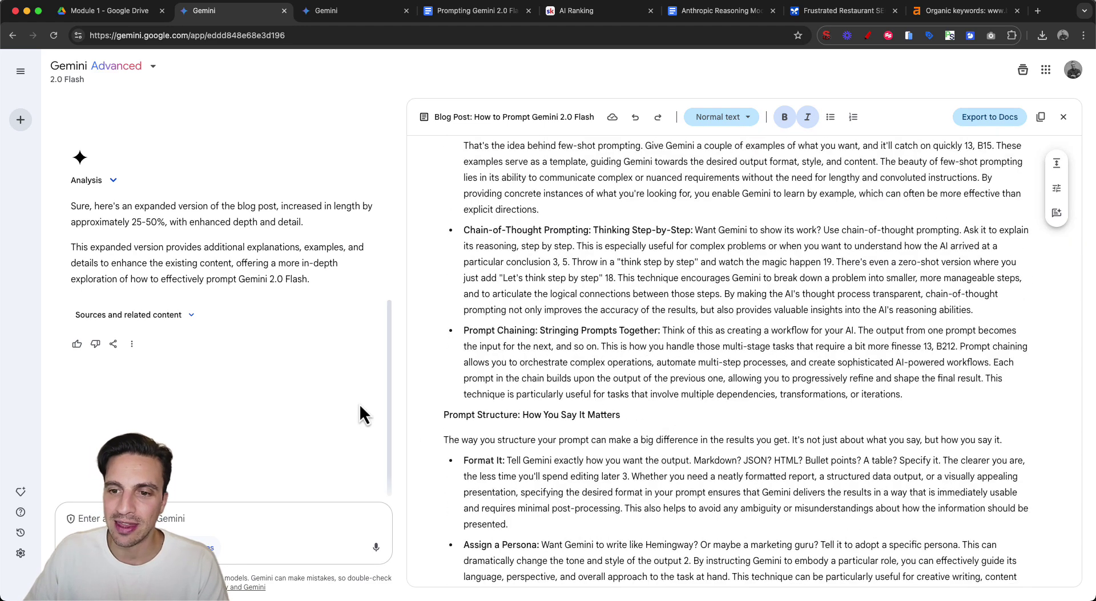
{"action": "left_click_drag", "start_coordinate": [902, 394], "coordinate": [441, 201]}
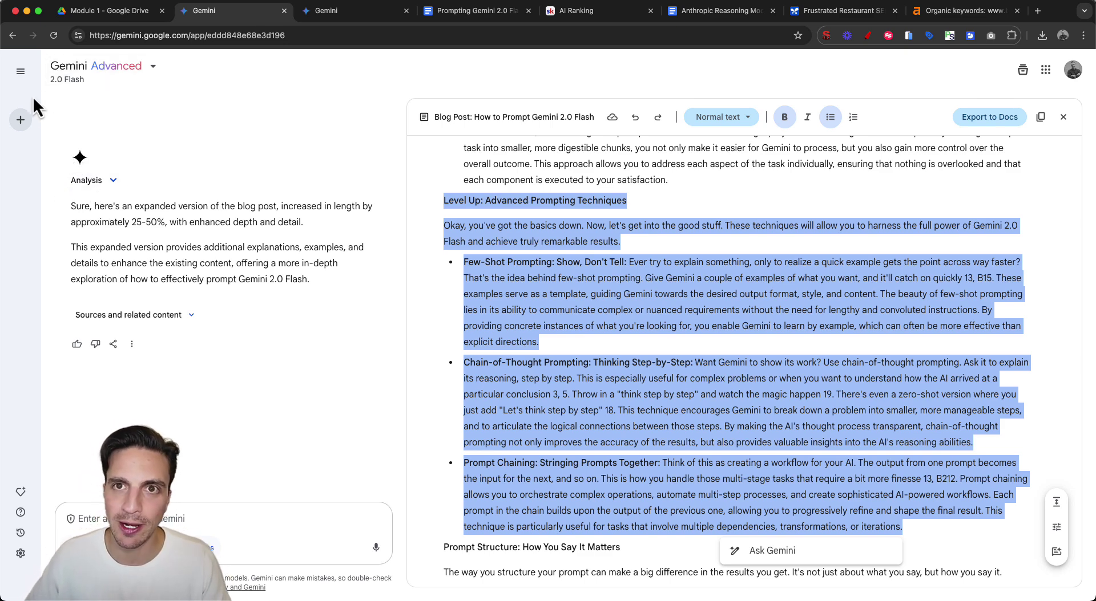
Step: Open a new chat with Canvas enabled and begin the request with 'PLease'
{"action": "left_click", "coordinate": [20, 118]}
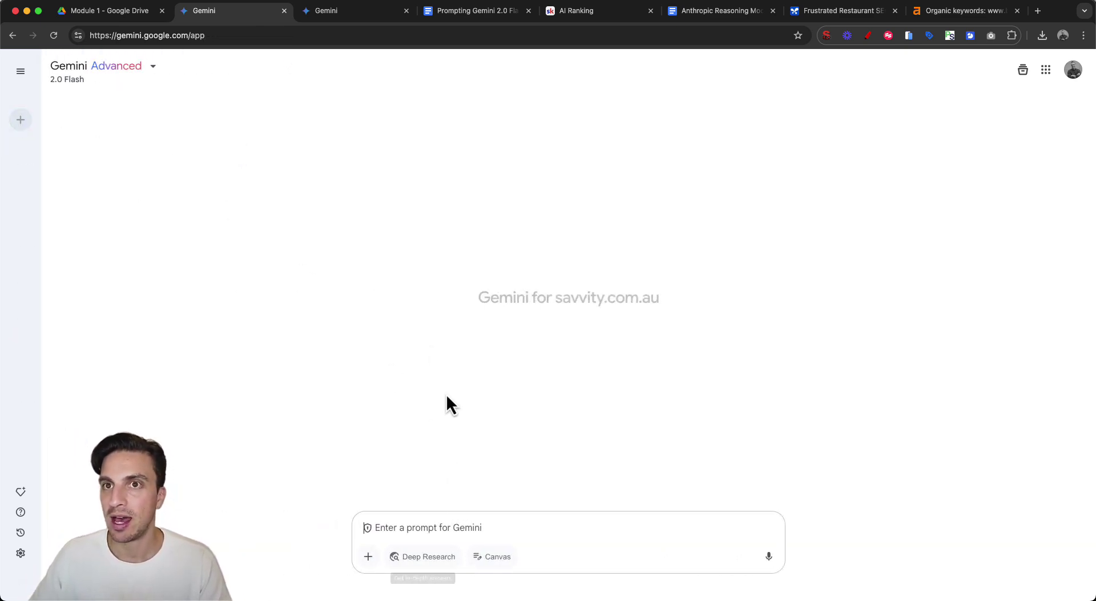
{"action": "left_click", "coordinate": [499, 559]}
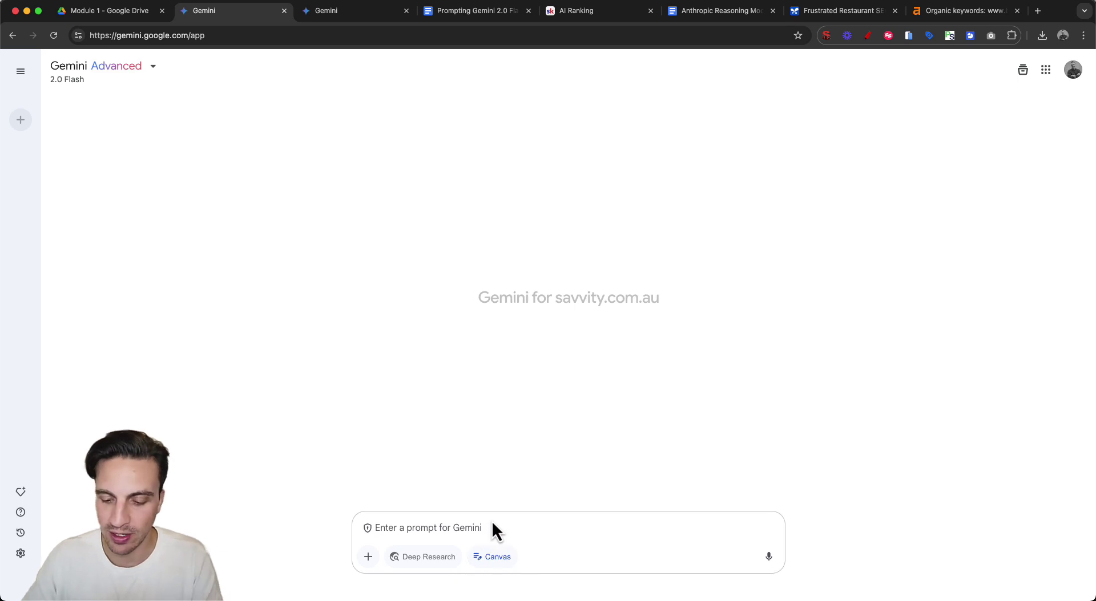
{"action": "type", "text": "PLease"}
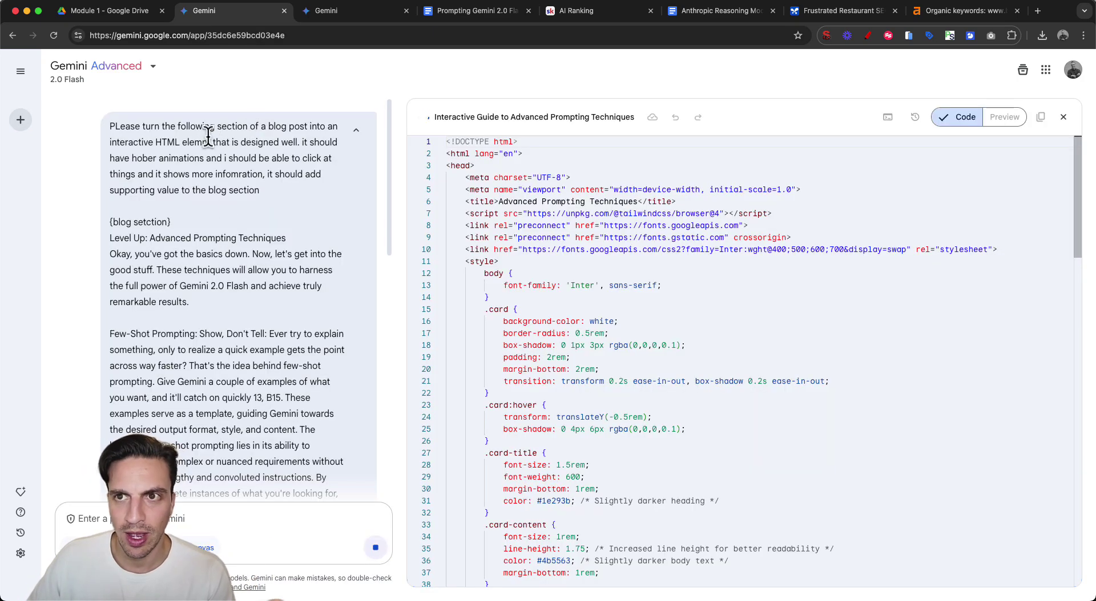
Step: Highlight the prompt's opening request and its pasted blog section to review them
{"action": "left_click_drag", "start_coordinate": [154, 126], "coordinate": [263, 194]}
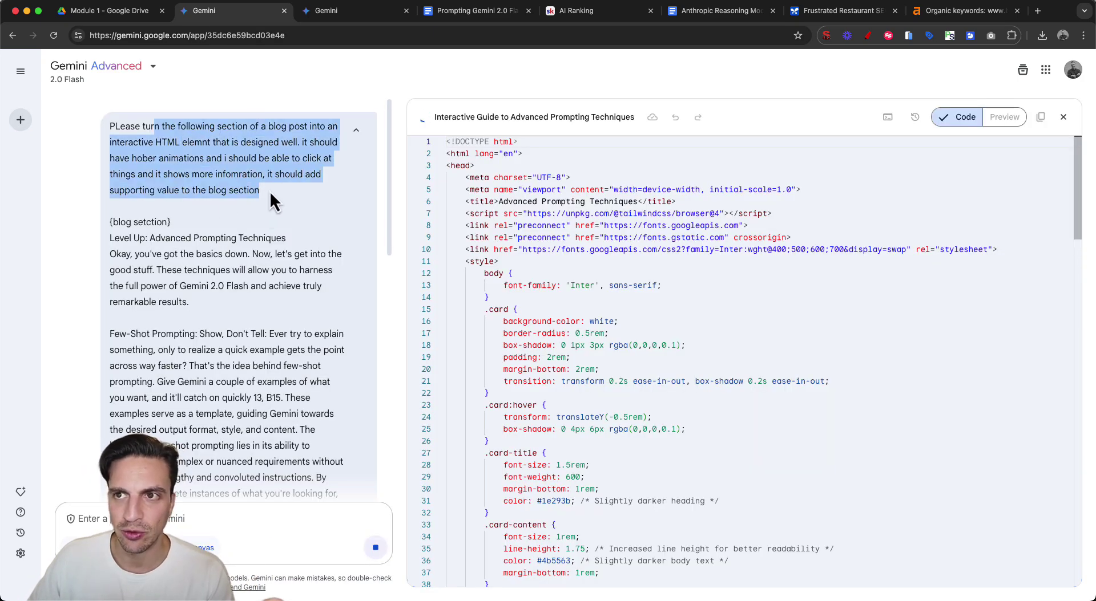
{"action": "left_click_drag", "start_coordinate": [110, 235], "coordinate": [284, 359]}
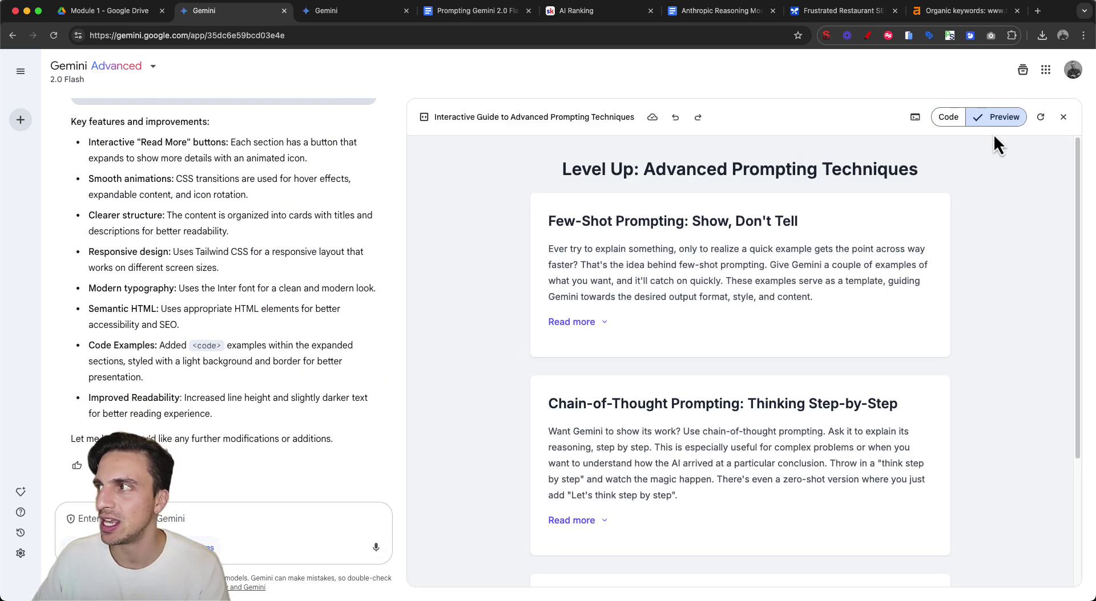
{"action": "scroll", "coordinate": [666, 326], "scroll_direction": "down", "scroll_amount": 3}
{"action": "scroll", "coordinate": [656, 330], "scroll_direction": "up", "scroll_amount": 3}
Step: Expand and collapse the Few-Shot and Chain-of-Thought cards, then expand Prompt Chaining
{"action": "left_click", "coordinate": [585, 322]}
{"action": "left_click", "coordinate": [586, 486]}
{"action": "scroll", "coordinate": [622, 433], "scroll_direction": "down", "scroll_amount": 3}
{"action": "left_click", "coordinate": [582, 368]}
{"action": "scroll", "coordinate": [579, 519], "scroll_direction": "down", "scroll_amount": 2}
{"action": "scroll", "coordinate": [585, 502], "scroll_direction": "down", "scroll_amount": 3}
{"action": "left_click", "coordinate": [587, 345]}
{"action": "left_click", "coordinate": [571, 508]}
{"action": "scroll", "coordinate": [588, 496], "scroll_direction": "down", "scroll_amount": 3}
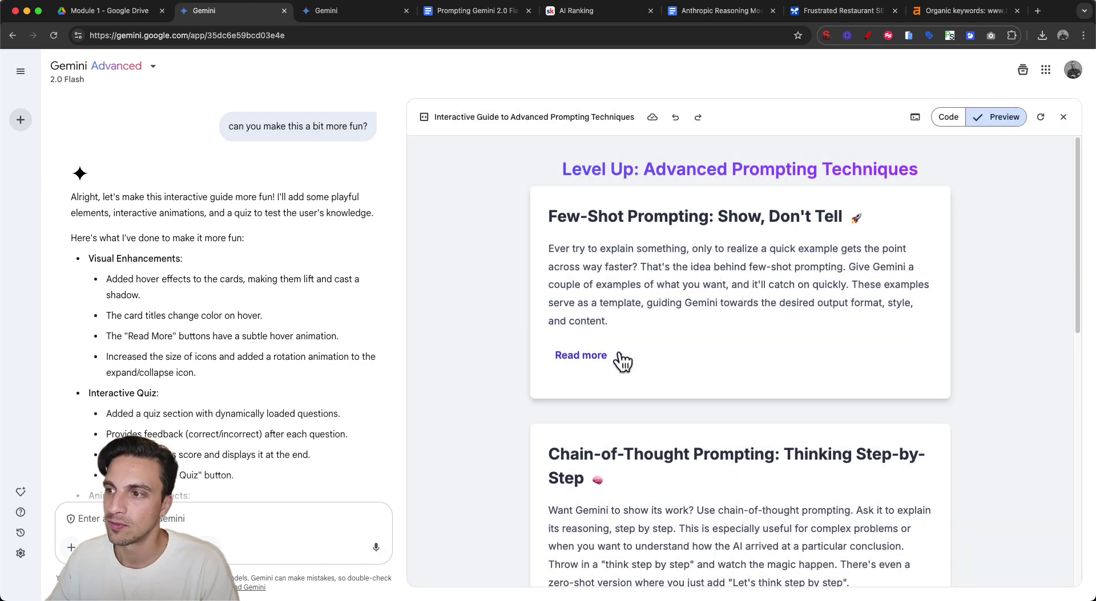
{"action": "left_click", "coordinate": [622, 361]}
{"action": "scroll", "coordinate": [656, 452], "scroll_direction": "down", "scroll_amount": 3}
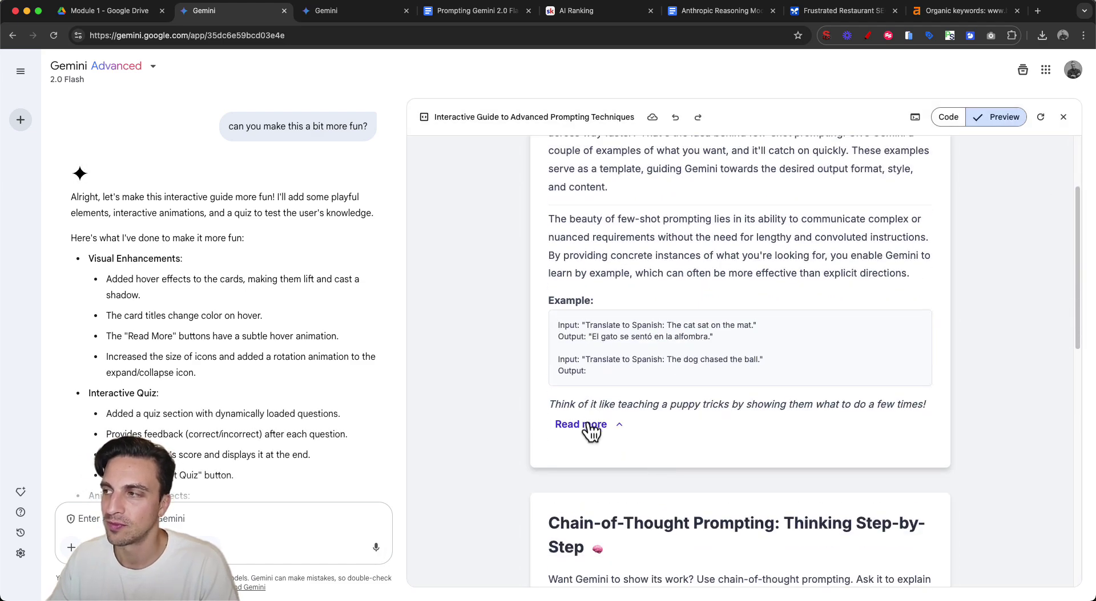
{"action": "scroll", "coordinate": [692, 349], "scroll_direction": "down", "scroll_amount": 10}
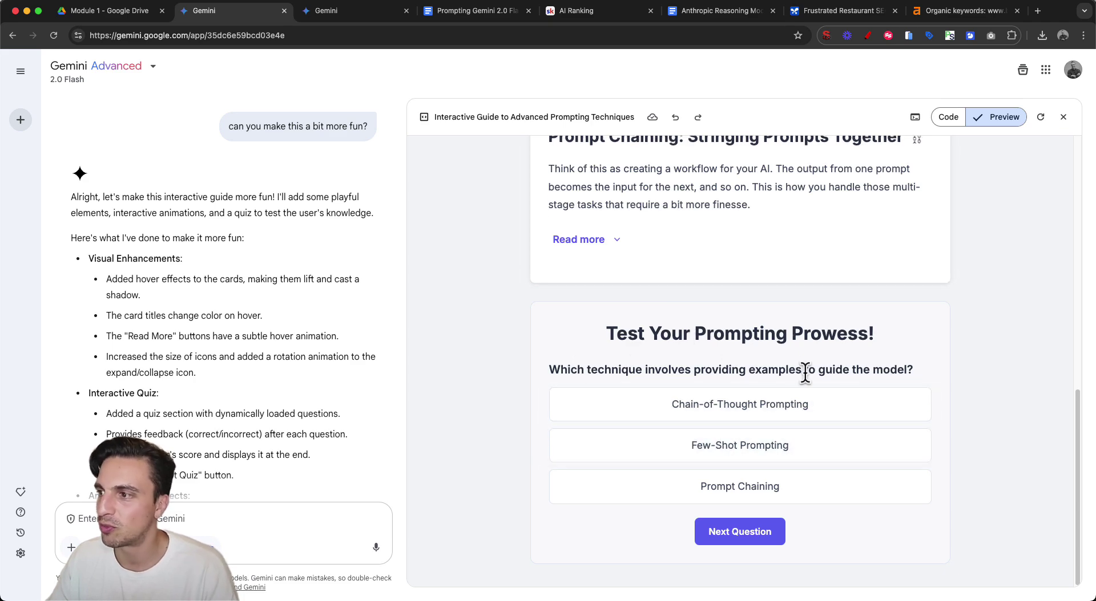
{"action": "scroll", "coordinate": [803, 385], "scroll_direction": "up", "scroll_amount": 10}
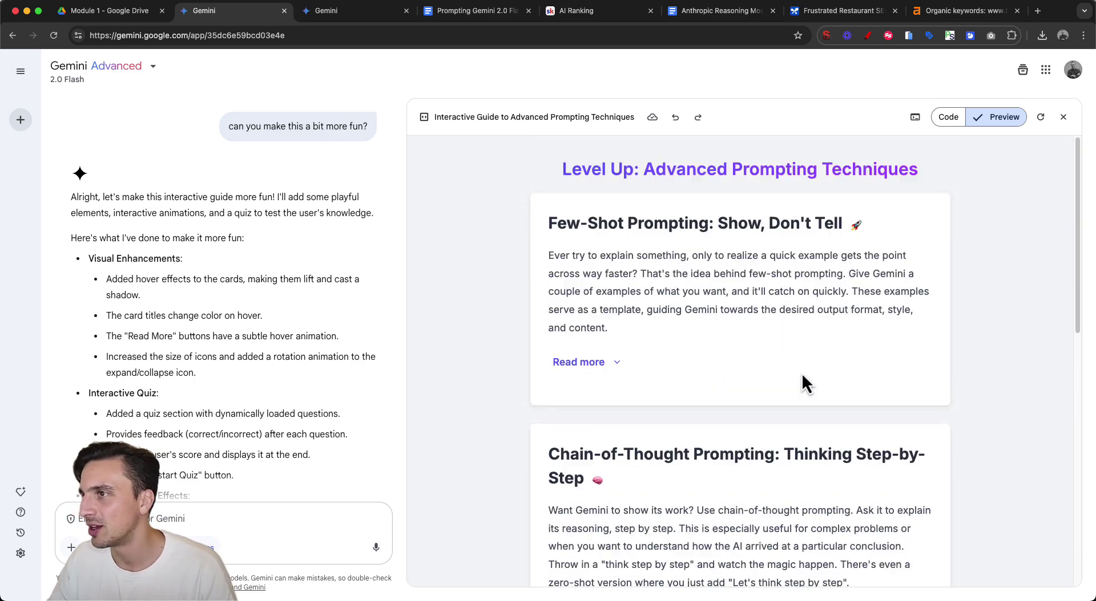
{"action": "scroll", "coordinate": [803, 384], "scroll_direction": "down", "scroll_amount": 10}
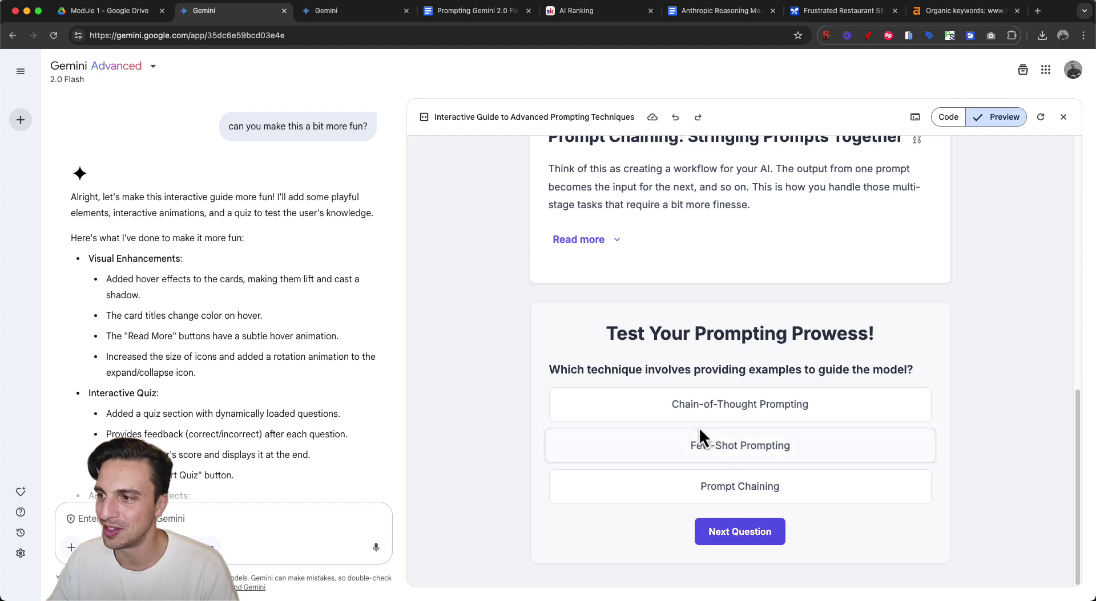
{"action": "left_click", "coordinate": [725, 532]}
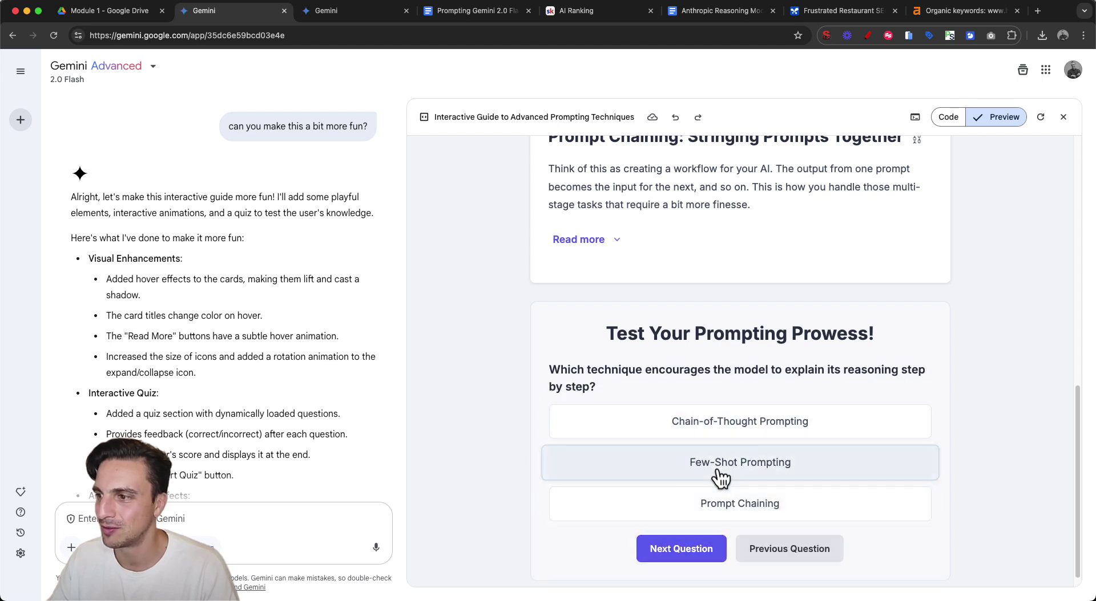
{"action": "left_click", "coordinate": [786, 556]}
{"action": "left_click", "coordinate": [672, 545]}
{"action": "scroll", "coordinate": [729, 379], "scroll_direction": "up", "scroll_amount": 15}
{"action": "scroll", "coordinate": [736, 376], "scroll_direction": "down", "scroll_amount": 15}
{"action": "scroll", "coordinate": [734, 355], "scroll_direction": "up", "scroll_amount": 15}
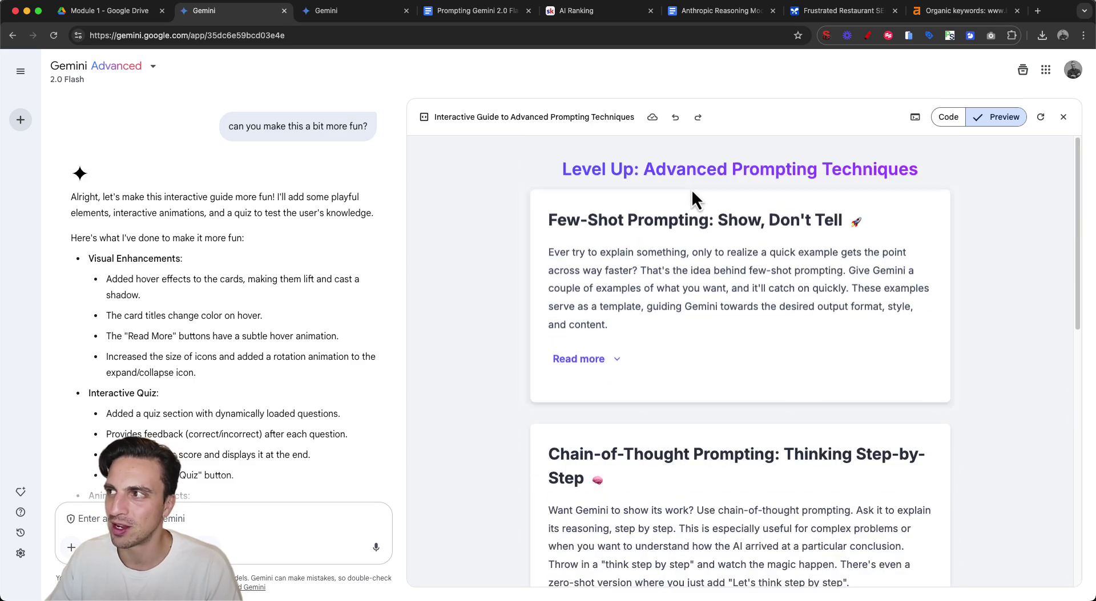
Step: View the guide's HTML code and delete CSS lines 13–21, removing the .card rule
{"action": "left_click", "coordinate": [916, 119]}
{"action": "left_click", "coordinate": [917, 119]}
{"action": "left_click", "coordinate": [950, 118]}
{"action": "left_click_drag", "start_coordinate": [533, 286], "coordinate": [700, 381]}
{"action": "key", "text": "BackSpace"}
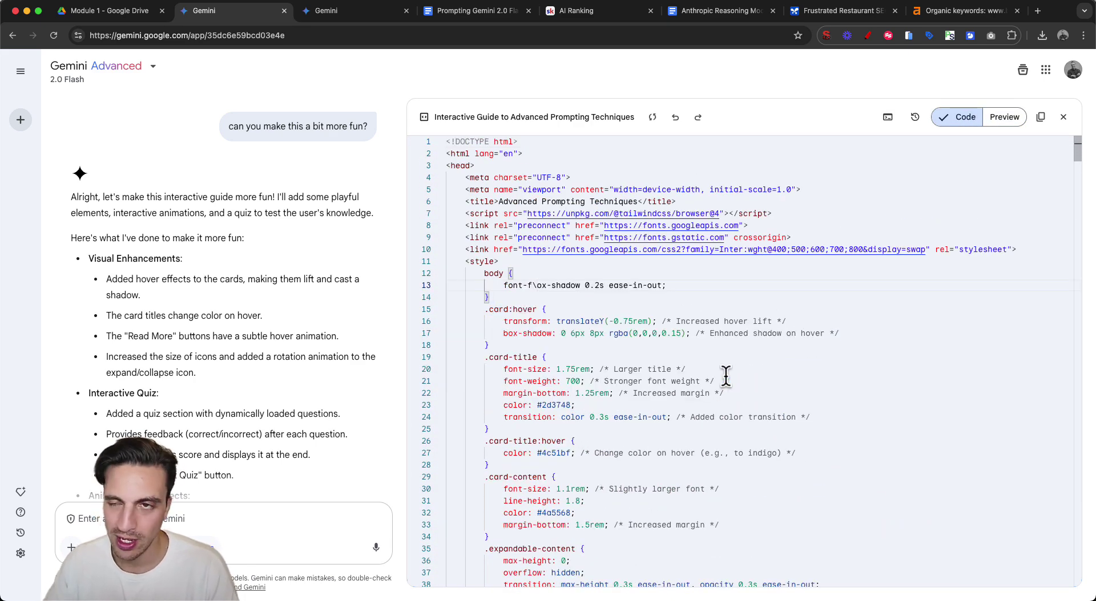